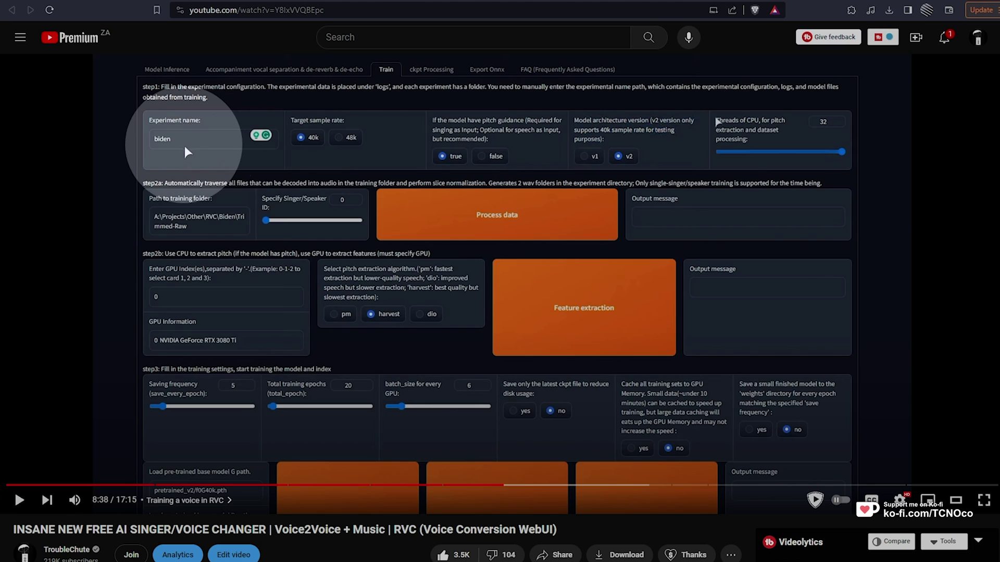
Skip the RVC tutorial ahead past 12:30 and 12:50 to 13:07, then scroll the watch page
{"action": "left_click", "coordinate": [726, 485]}
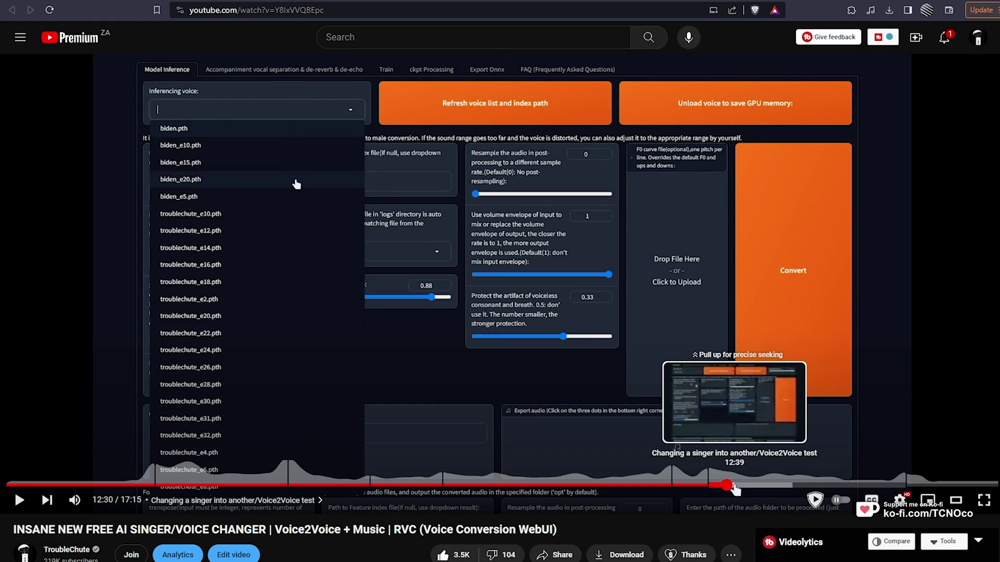
{"action": "left_click", "coordinate": [735, 486]}
{"action": "left_click", "coordinate": [746, 486]}
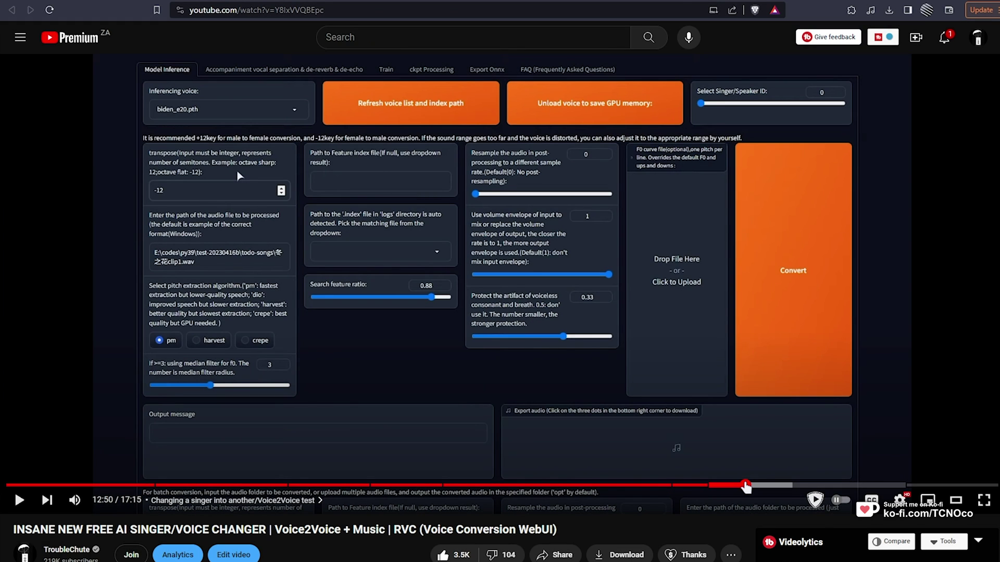
{"action": "left_click", "coordinate": [761, 487]}
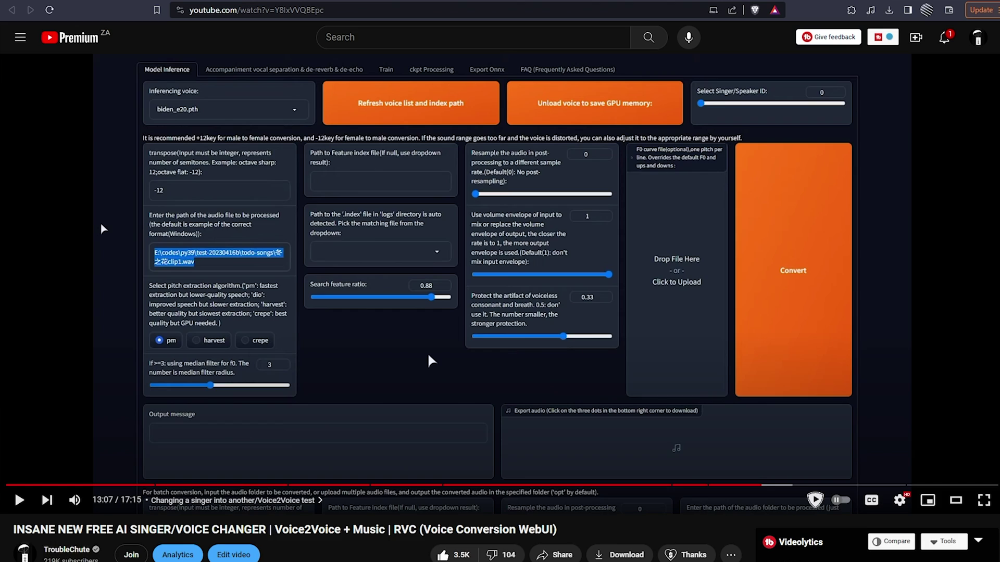
{"action": "scroll", "coordinate": [431, 361], "scroll_direction": "down", "scroll_amount": 2}
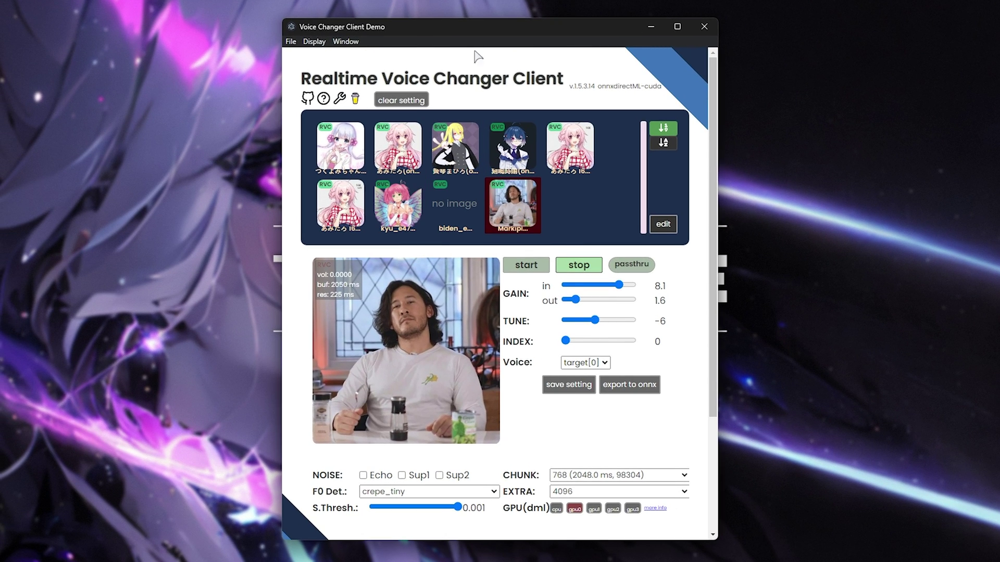
Close the MergeLab panel listing the kyu_e470_s43710, biden_e20 and Markiplier models
{"action": "scroll", "coordinate": [577, 159], "scroll_direction": "down", "scroll_amount": 3}
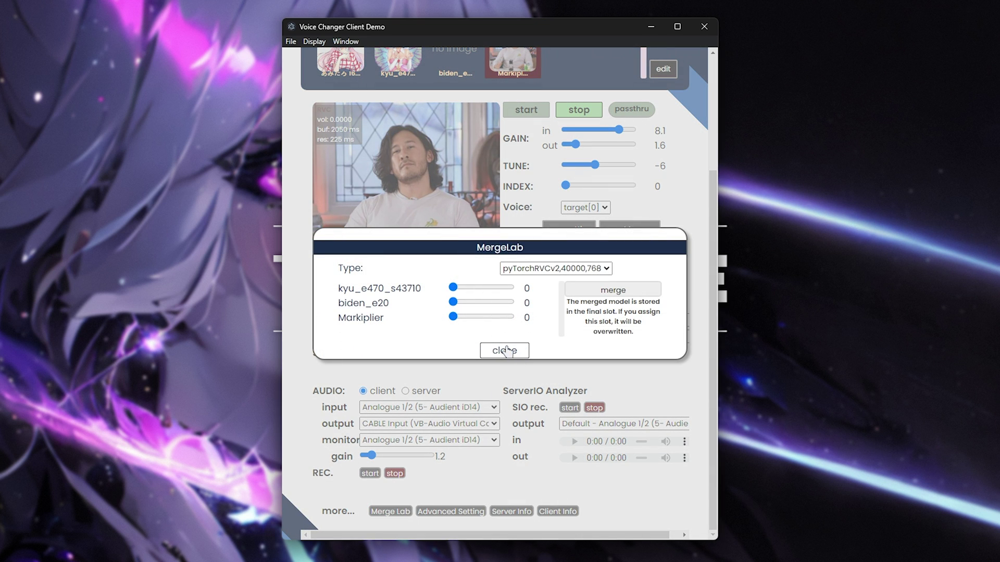
{"action": "left_click", "coordinate": [504, 350]}
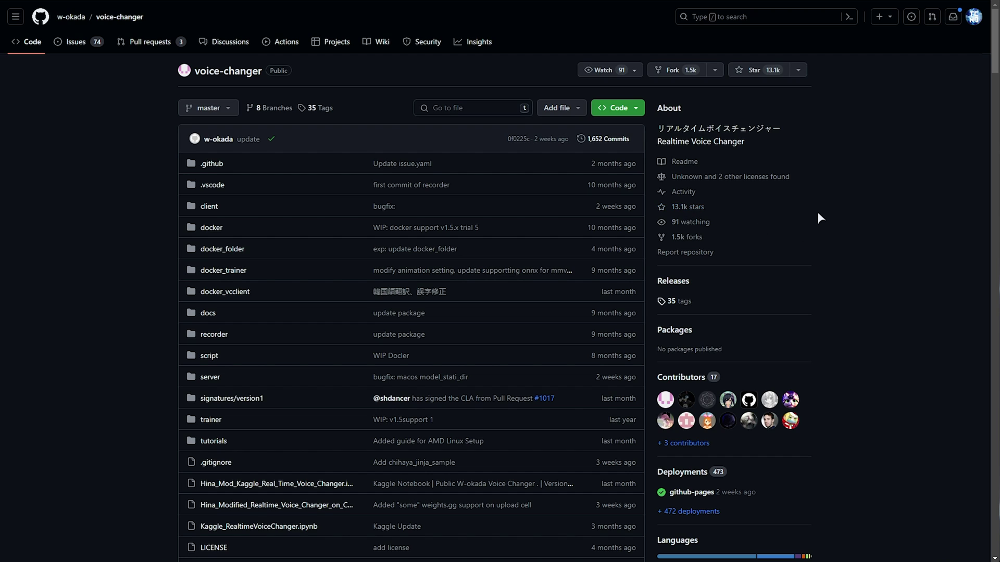
Scroll the README to the download table and follow the v.1.5.3.17b Windows 'hugging face' link
{"action": "scroll", "coordinate": [820, 211], "scroll_direction": "down", "scroll_amount": 10}
{"action": "scroll", "coordinate": [823, 218], "scroll_direction": "down", "scroll_amount": 15}
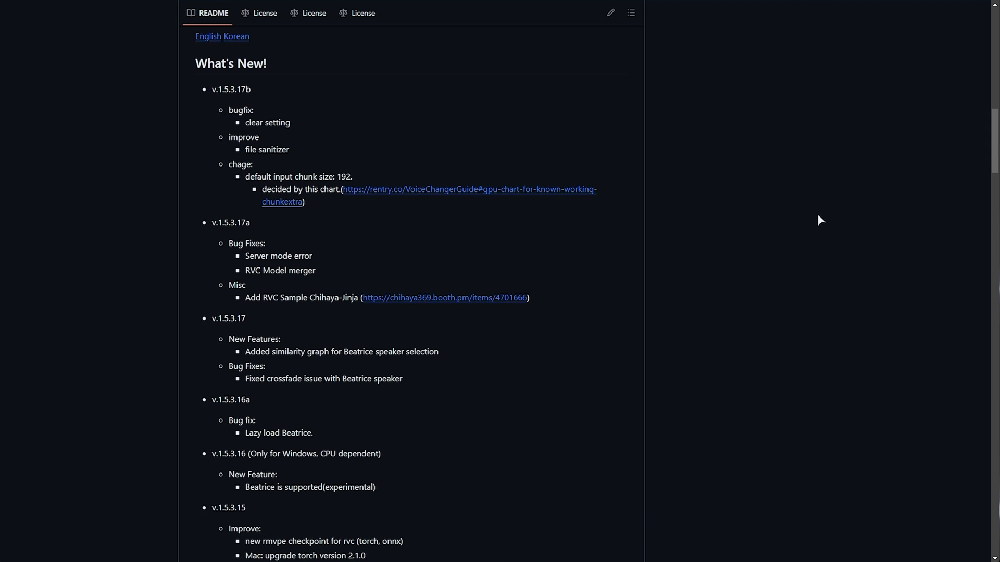
{"action": "scroll", "coordinate": [802, 207], "scroll_direction": "down", "scroll_amount": 12}
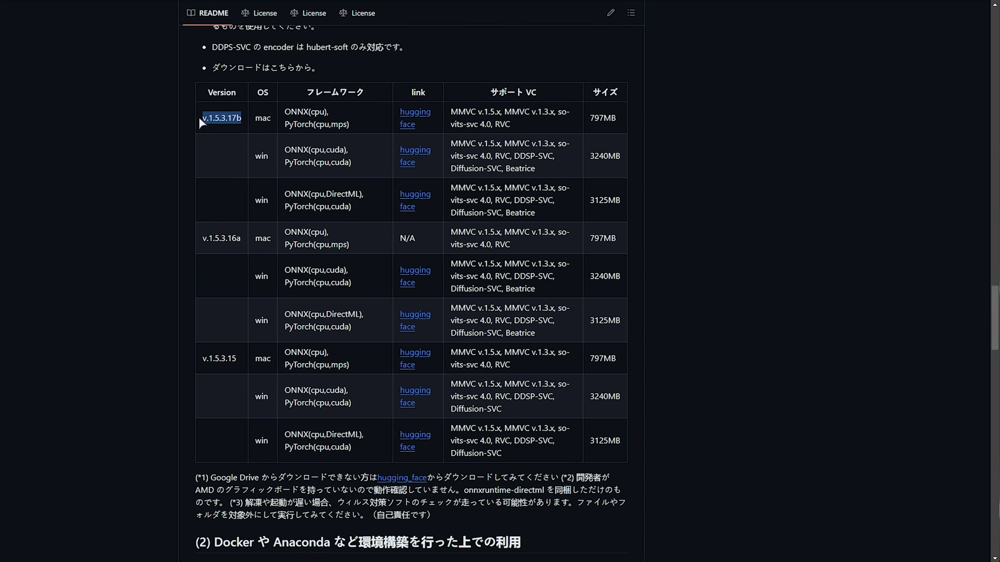
{"action": "left_click_drag", "start_coordinate": [251, 205], "coordinate": [267, 207]}
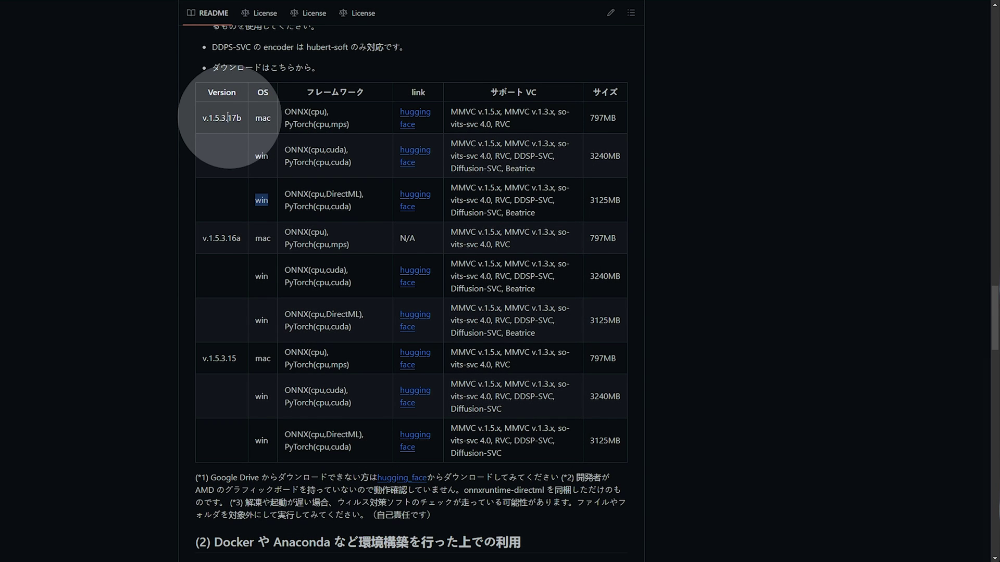
{"action": "left_click", "coordinate": [268, 200]}
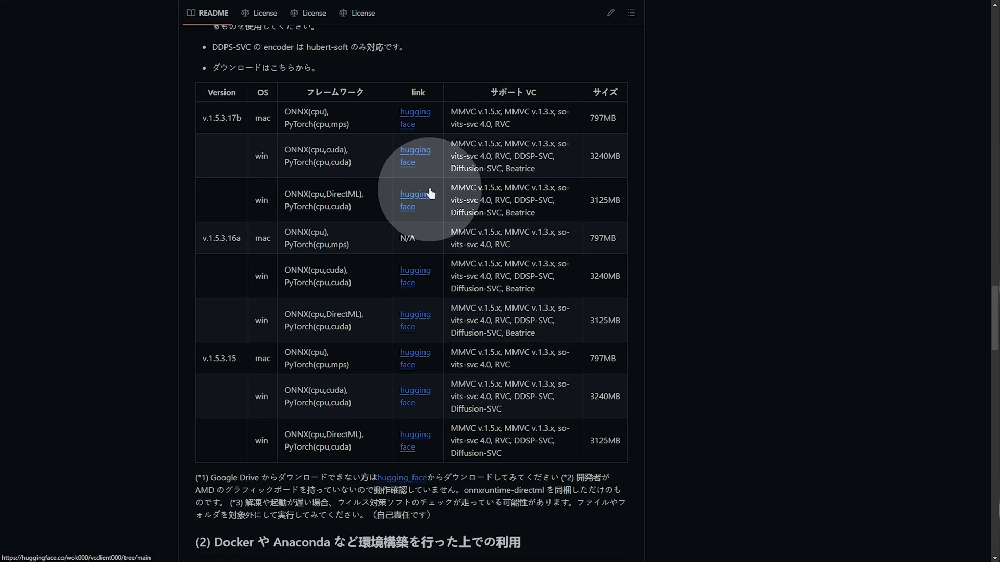
{"action": "left_click", "coordinate": [416, 200]}
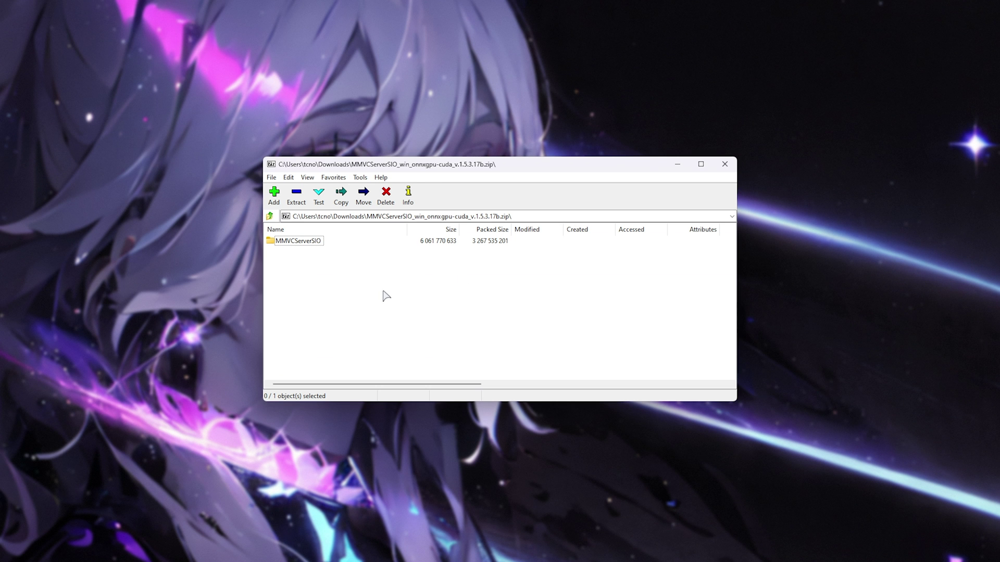
Drag the MMVCServerSIO folder from the 7-Zip archive onto the desktop to extract it
{"action": "left_click_drag", "start_coordinate": [385, 293], "coordinate": [268, 239]}
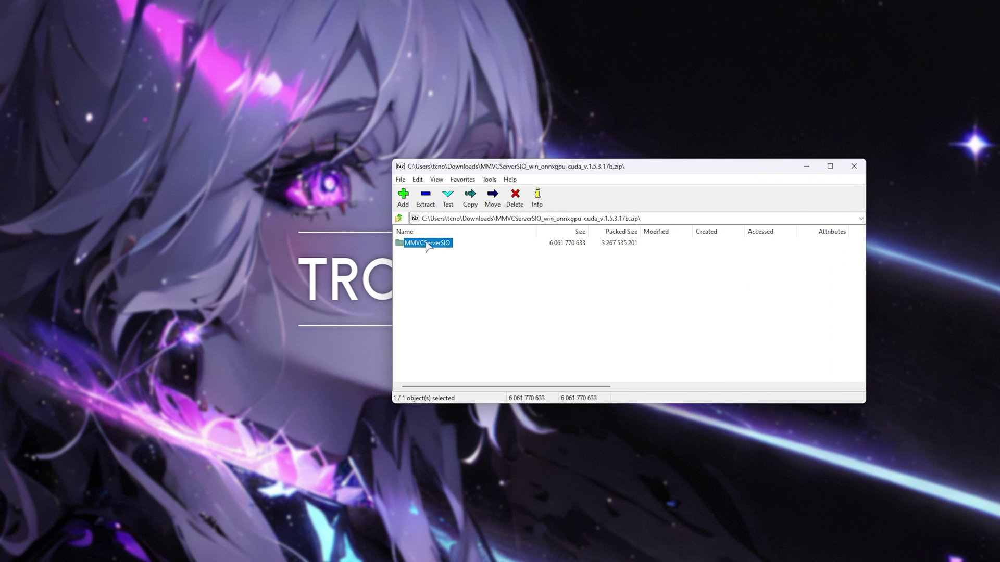
{"action": "left_click_drag", "start_coordinate": [342, 208], "coordinate": [340, 207]}
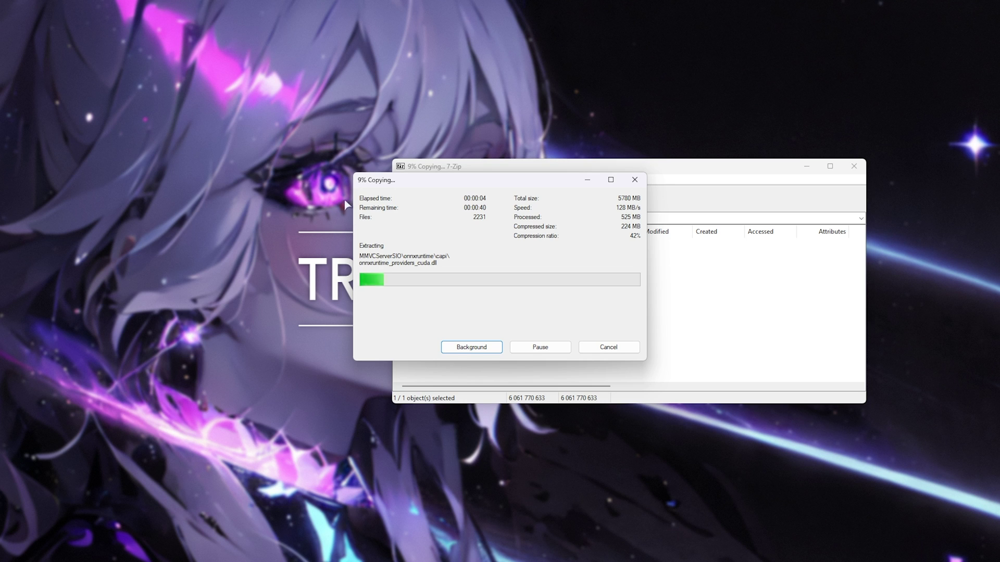
{"action": "left_click_drag", "start_coordinate": [438, 179], "coordinate": [224, 281]}
{"action": "left_click_drag", "start_coordinate": [312, 295], "coordinate": [470, 205]}
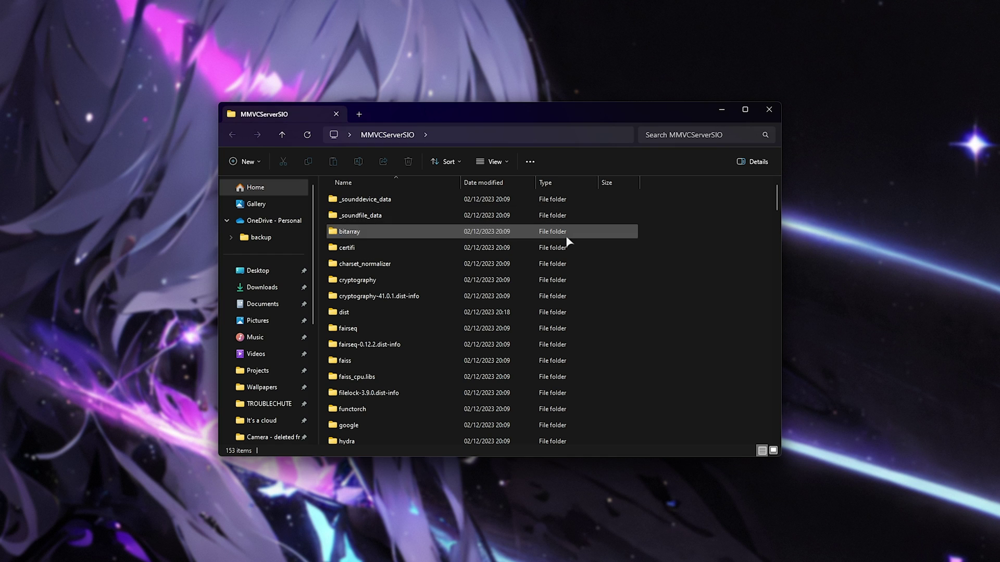
Run start_http.bat from the MMVCServerSIO folder and centre the server console window
{"action": "scroll", "coordinate": [569, 241], "scroll_direction": "down", "scroll_amount": 20}
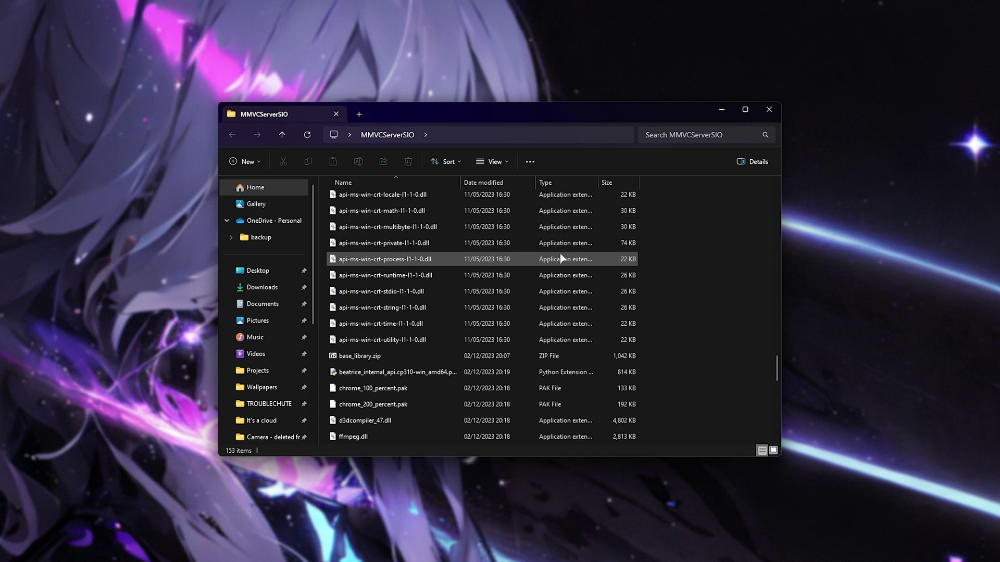
{"action": "scroll", "coordinate": [562, 258], "scroll_direction": "down", "scroll_amount": 15}
{"action": "left_click", "coordinate": [394, 292]}
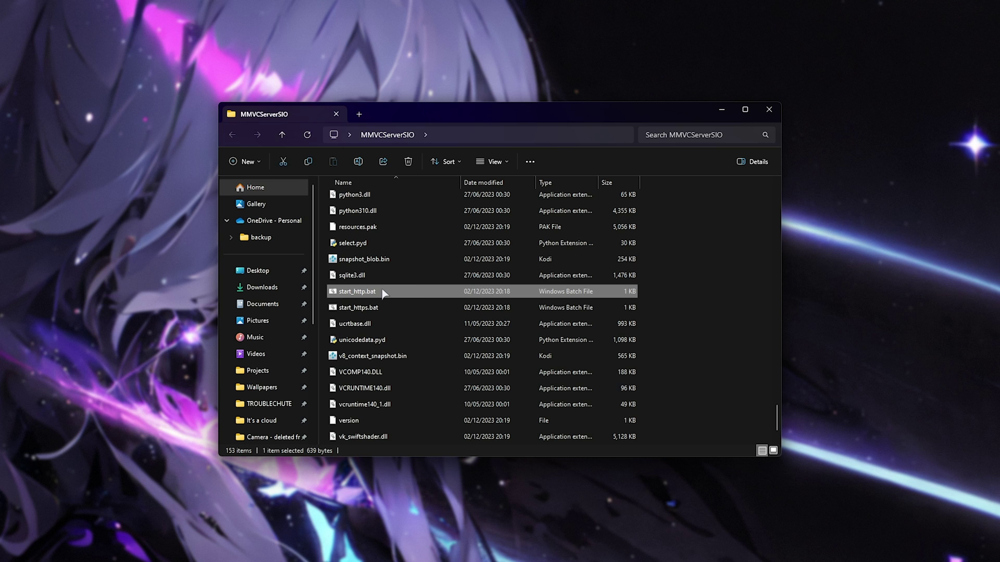
{"action": "double_click", "coordinate": [384, 292]}
{"action": "left_click_drag", "start_coordinate": [380, 38], "coordinate": [596, 124]}
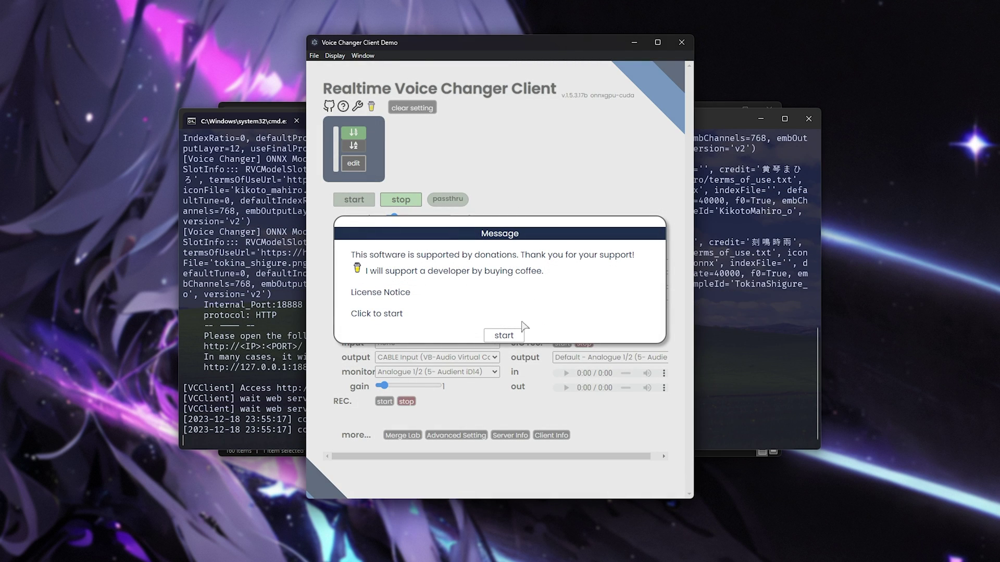
Dismiss the startup message, close the Photos viewer, and minimize the console and File Explorer
{"action": "left_click", "coordinate": [518, 336]}
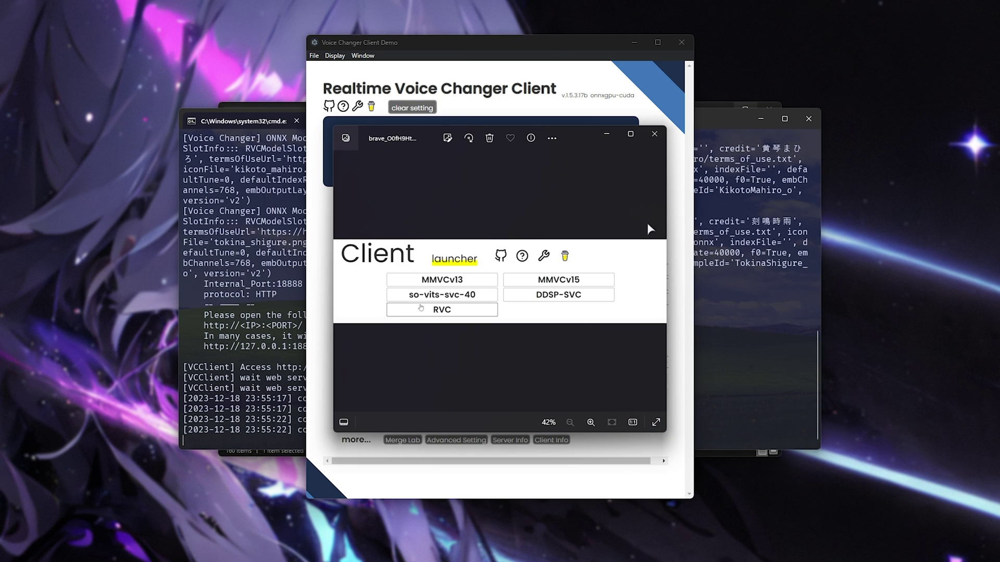
{"action": "left_click_drag", "start_coordinate": [669, 203], "coordinate": [807, 201]}
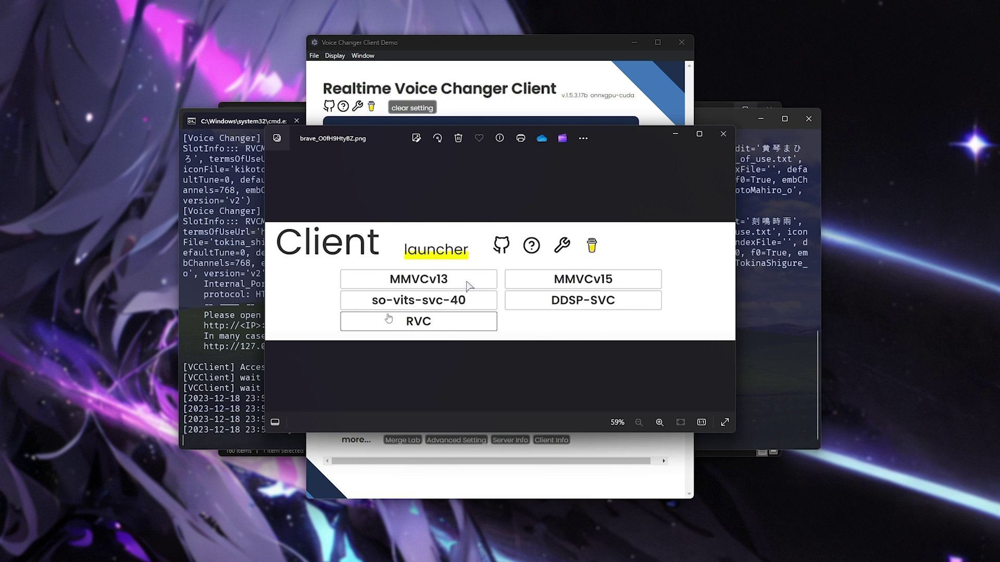
{"action": "left_click", "coordinate": [723, 134]}
{"action": "left_click", "coordinate": [753, 130]}
{"action": "left_click", "coordinate": [758, 119]}
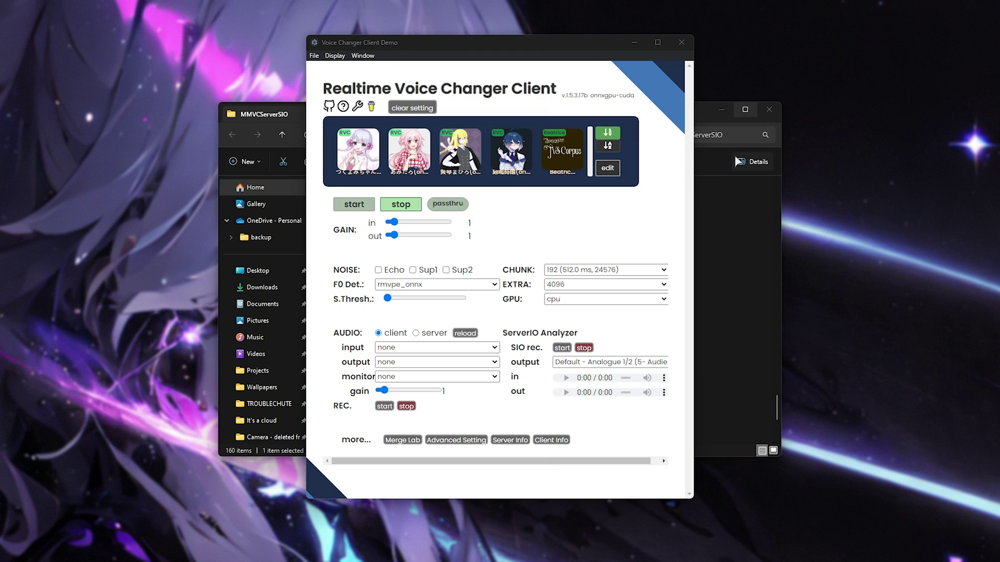
{"action": "left_click", "coordinate": [722, 107]}
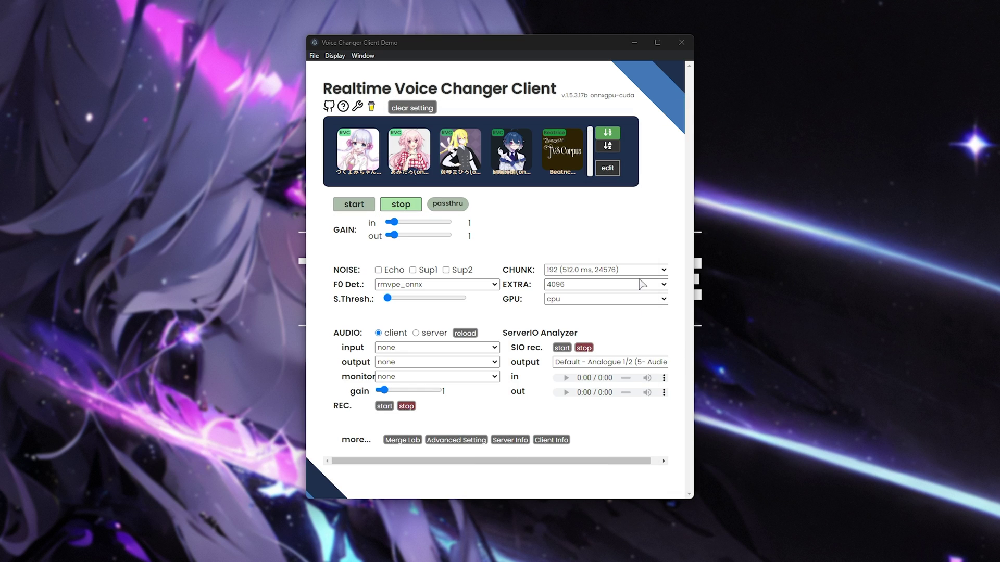
{"action": "left_click", "coordinate": [593, 229]}
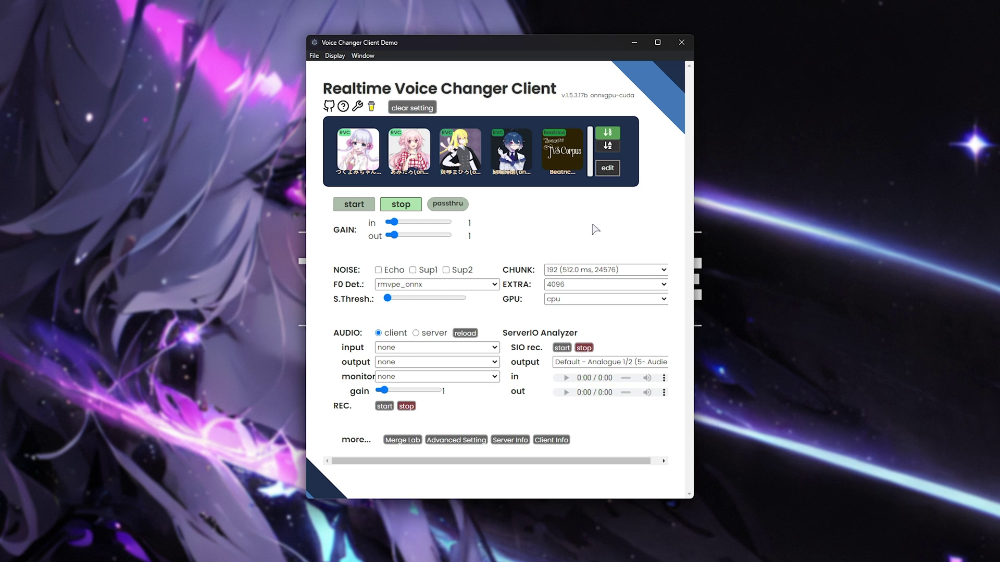
Select the fourth RVC model, use crepe pitch detection and the RTX 3080 Ti GPU
{"action": "left_click", "coordinate": [514, 156]}
{"action": "left_click", "coordinate": [428, 288]}
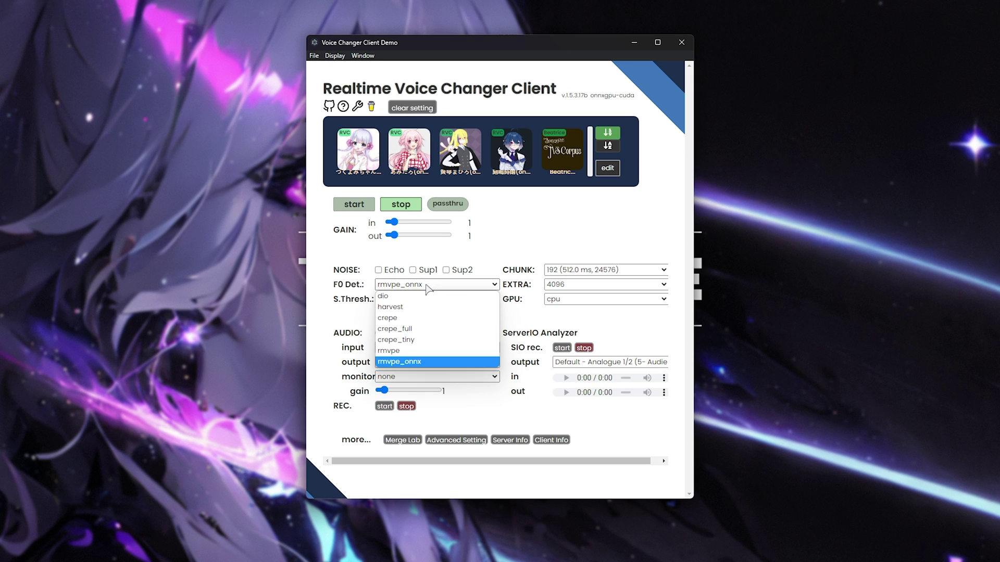
{"action": "left_click", "coordinate": [431, 319]}
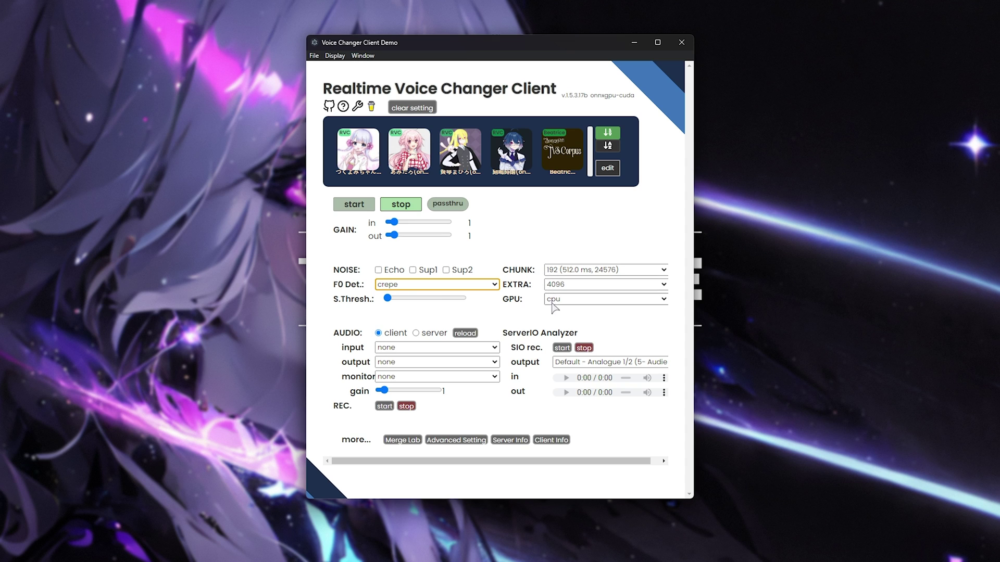
{"action": "left_click", "coordinate": [572, 301]}
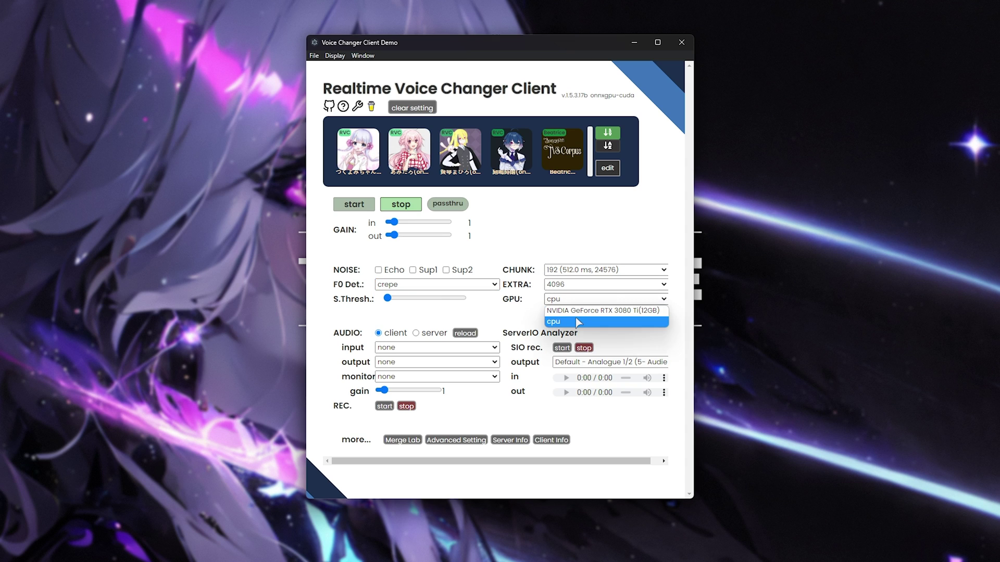
{"action": "left_click", "coordinate": [606, 312]}
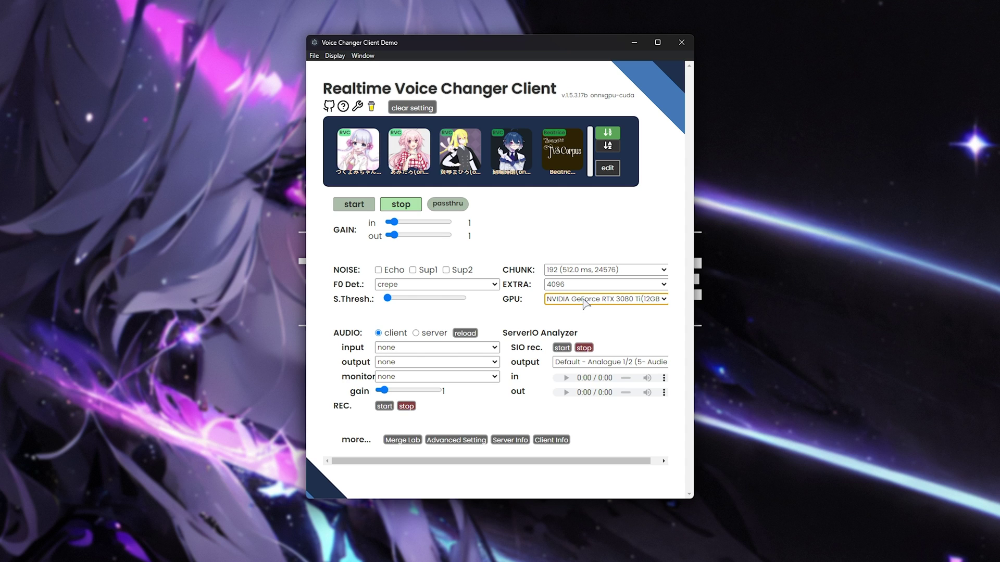
Keep the chunk size at 192 and the extra buffer at 4096
{"action": "left_click", "coordinate": [613, 268]}
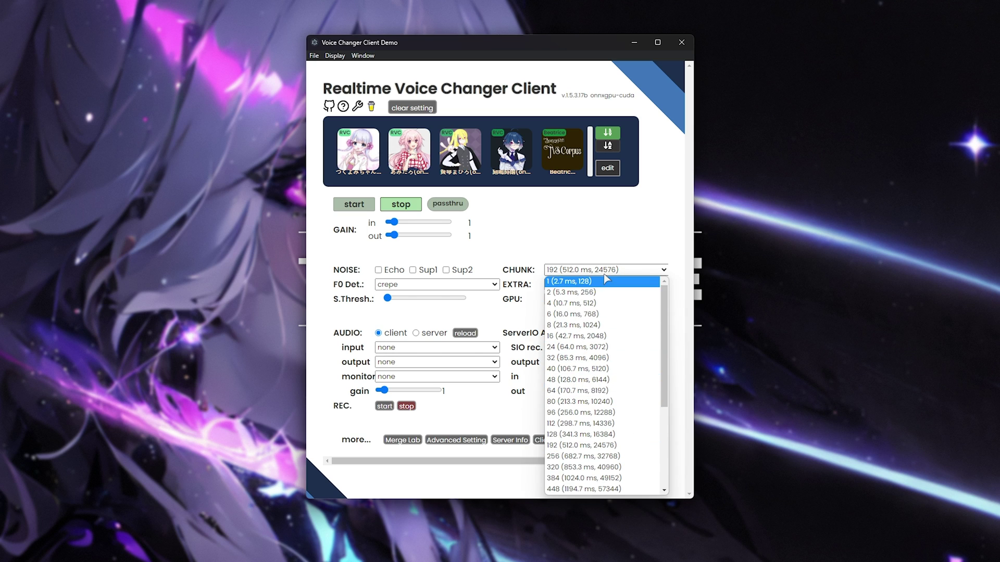
{"action": "left_click", "coordinate": [607, 272]}
{"action": "left_click", "coordinate": [592, 286]}
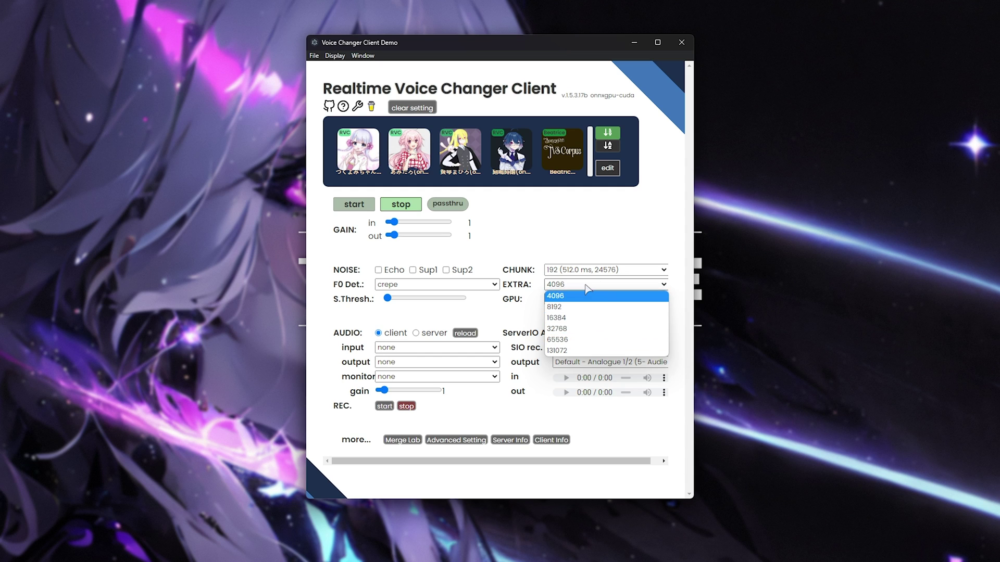
{"action": "left_click", "coordinate": [588, 289]}
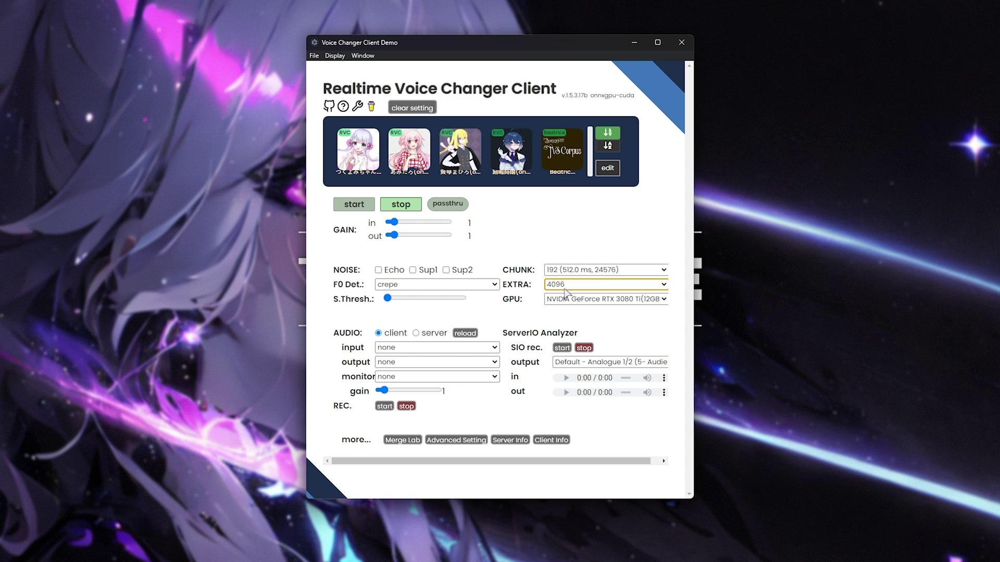
Keep the Audient analogue microphone input and output to CABLE Input (VB-Audio Virtual Cable)
{"action": "left_click", "coordinate": [385, 348]}
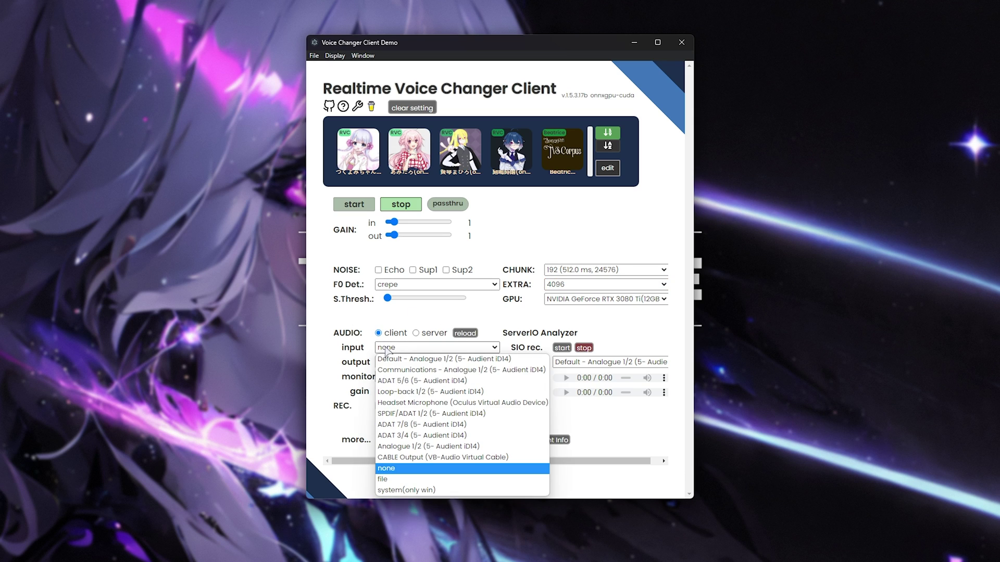
{"action": "left_click", "coordinate": [450, 359]}
{"action": "left_click", "coordinate": [439, 364]}
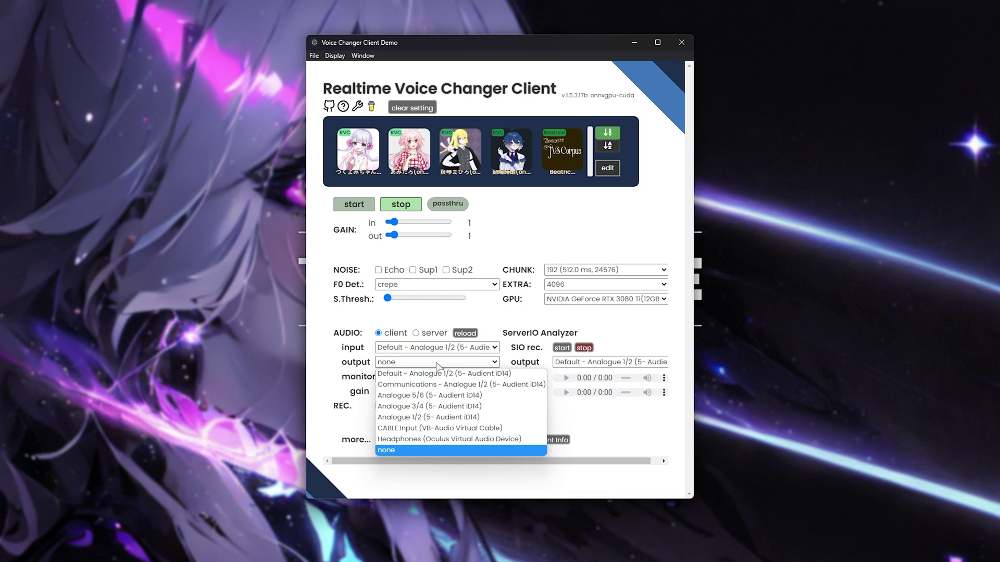
{"action": "left_click", "coordinate": [462, 429]}
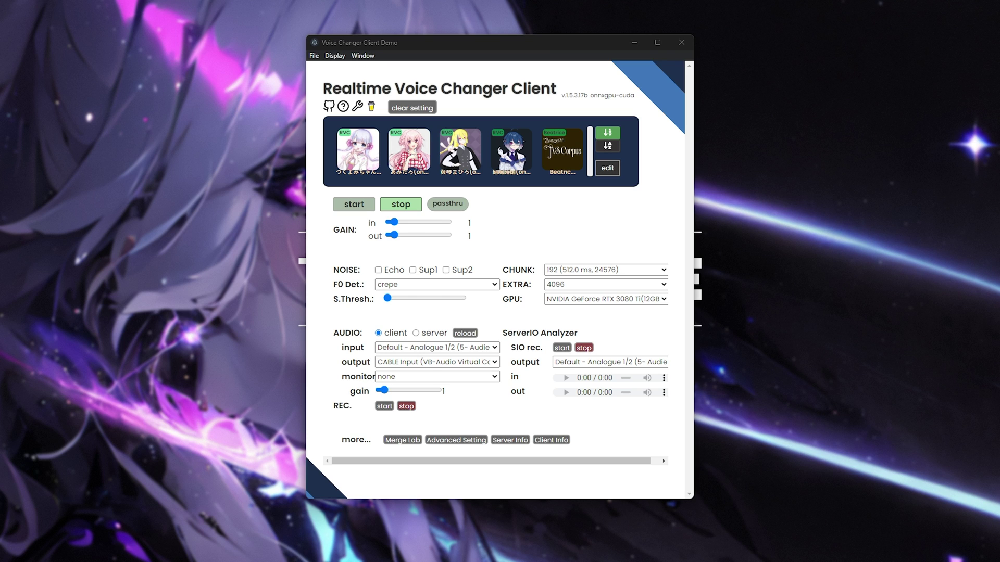
{"action": "key", "text": "alt+Tab"}
Browse the VB-CABLE page and the Voicemeeter tab, then minimize the browser
{"action": "left_click_drag", "start_coordinate": [513, 214], "coordinate": [558, 211]}
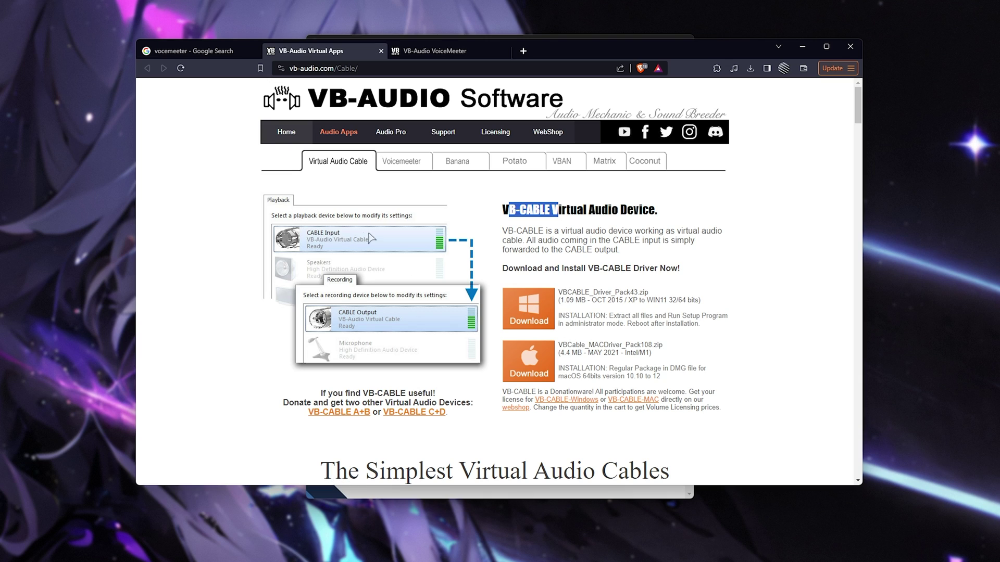
{"action": "left_click", "coordinate": [642, 264]}
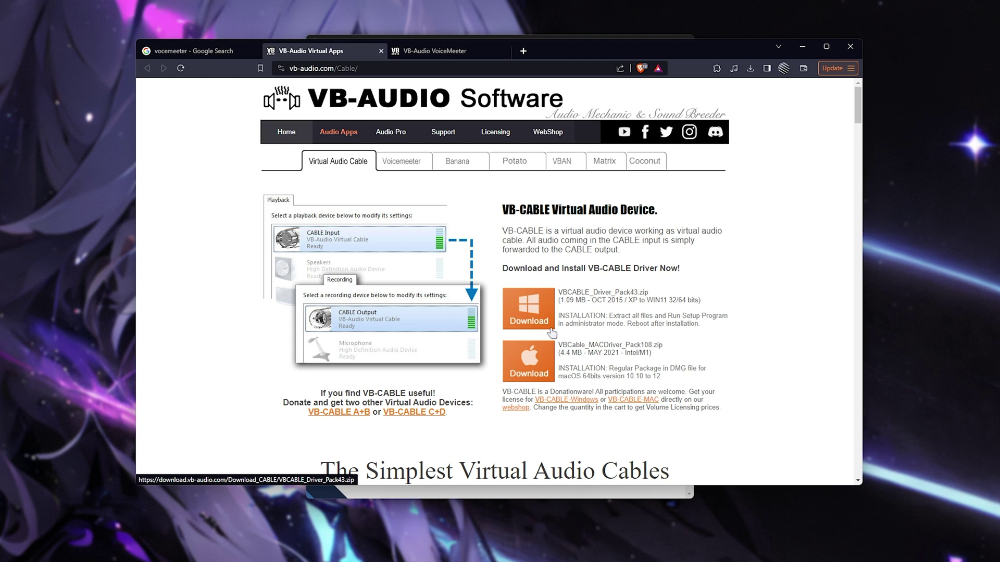
{"action": "key", "text": "ctrl+Tab"}
{"action": "scroll", "coordinate": [643, 287], "scroll_direction": "down", "scroll_amount": 4}
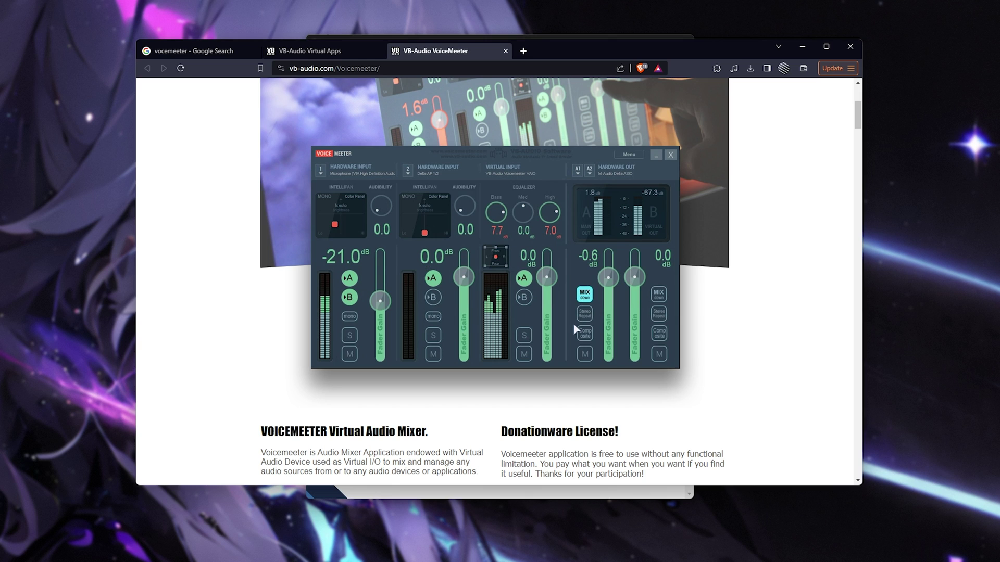
{"action": "scroll", "coordinate": [572, 323], "scroll_direction": "down", "scroll_amount": 3}
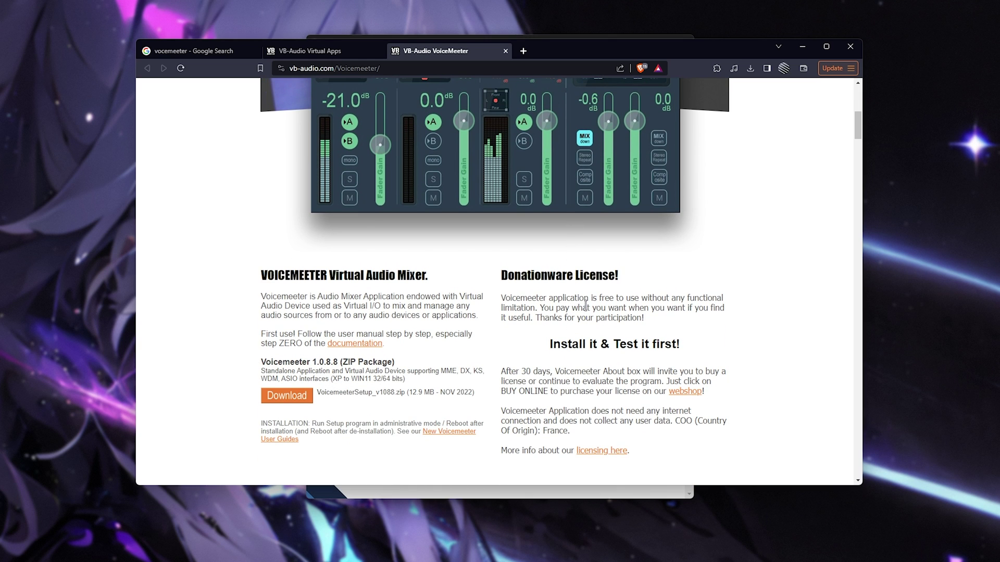
{"action": "scroll", "coordinate": [761, 309], "scroll_direction": "up", "scroll_amount": 7}
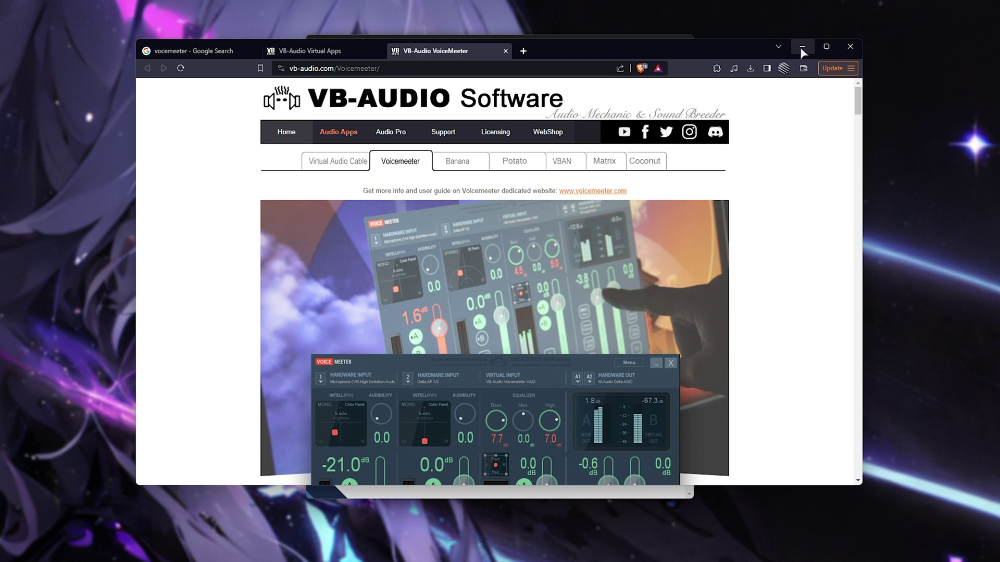
{"action": "left_click", "coordinate": [799, 47]}
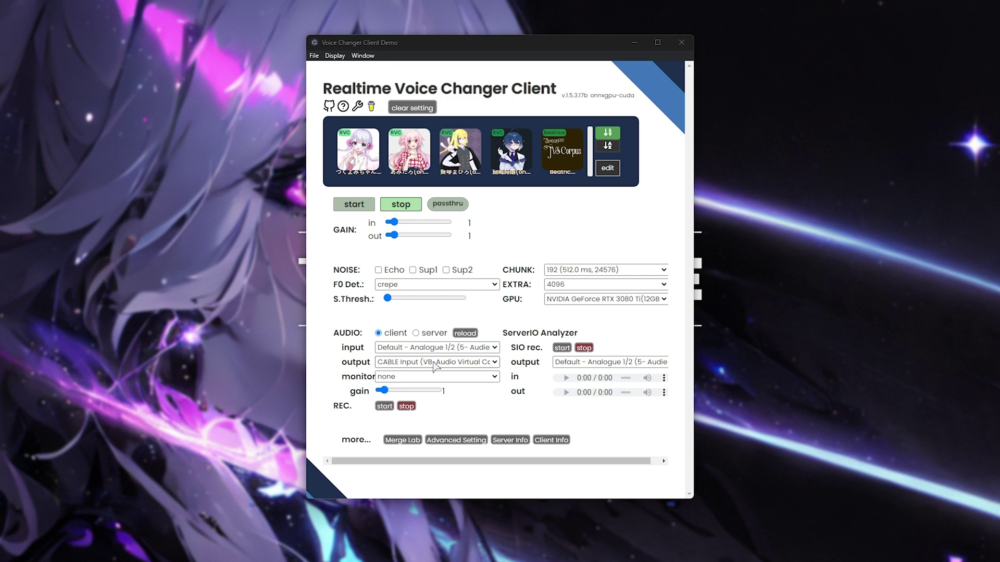
Set the monitor device to Default - Analogue 1/2 (5- Audient iD14)
{"action": "left_click", "coordinate": [404, 379]}
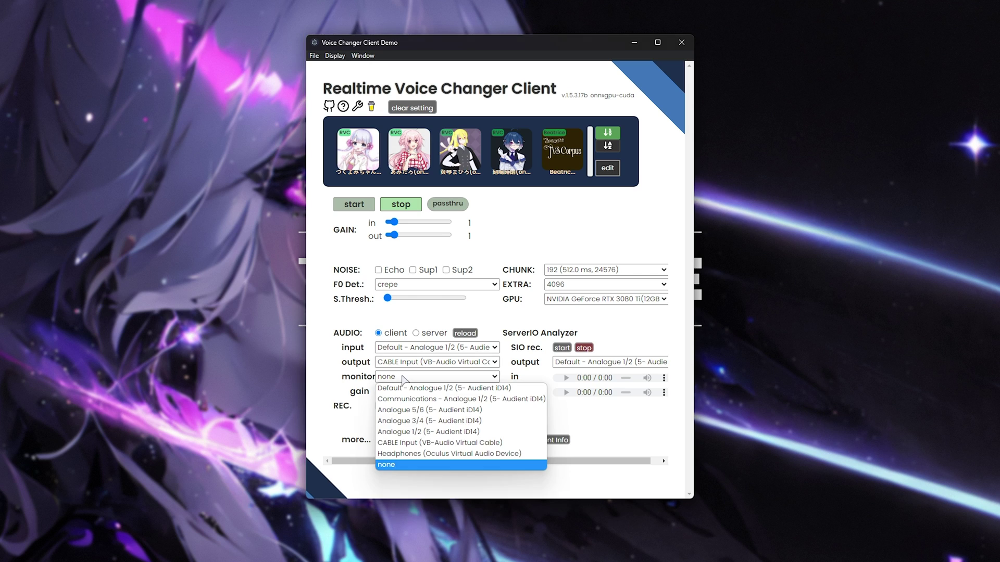
{"action": "left_click", "coordinate": [457, 389]}
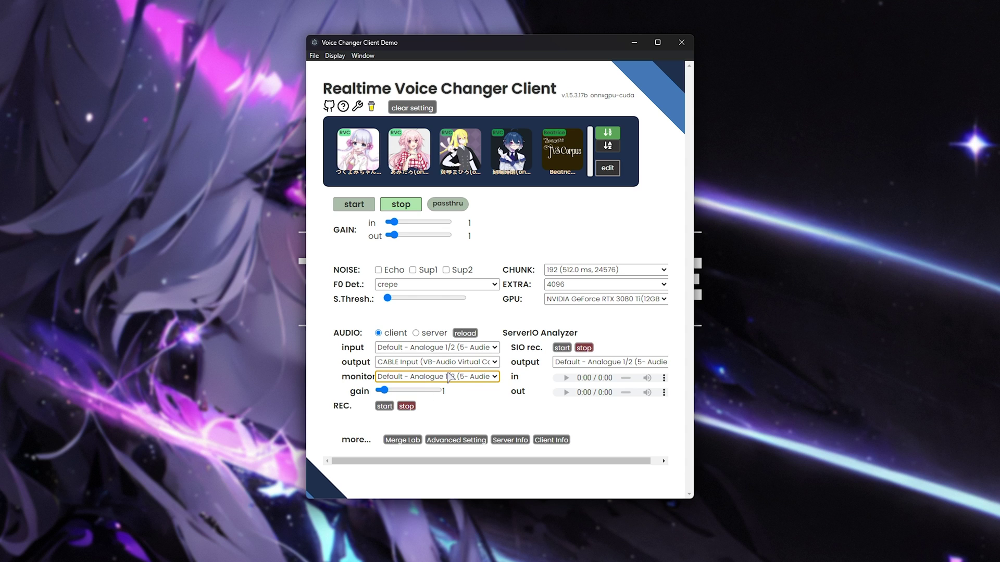
{"action": "left_click", "coordinate": [401, 364]}
{"action": "left_click", "coordinate": [430, 363]}
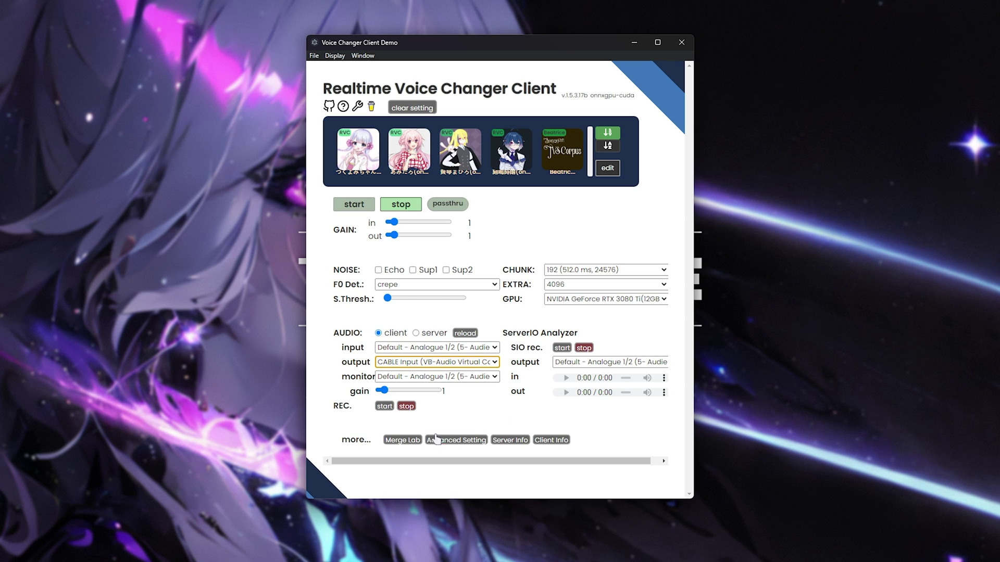
Open Merge Lab to view the merge type choices, then close it
{"action": "left_click", "coordinate": [402, 440]}
{"action": "left_click", "coordinate": [506, 257]}
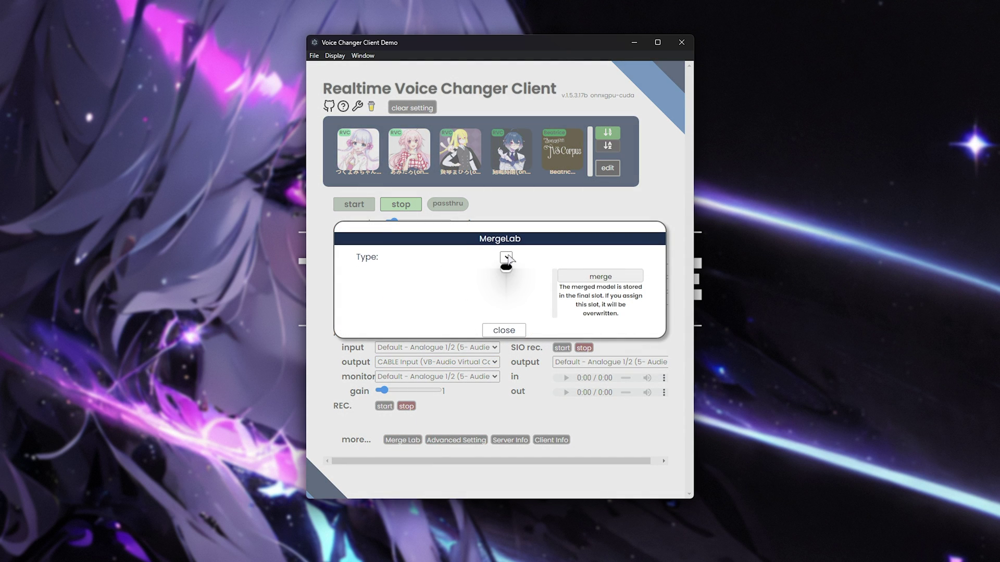
{"action": "left_click", "coordinate": [508, 330]}
In Advanced Setting, set RVC Quality to high, leaving crossfade overlap at 1024
{"action": "left_click", "coordinate": [459, 440]}
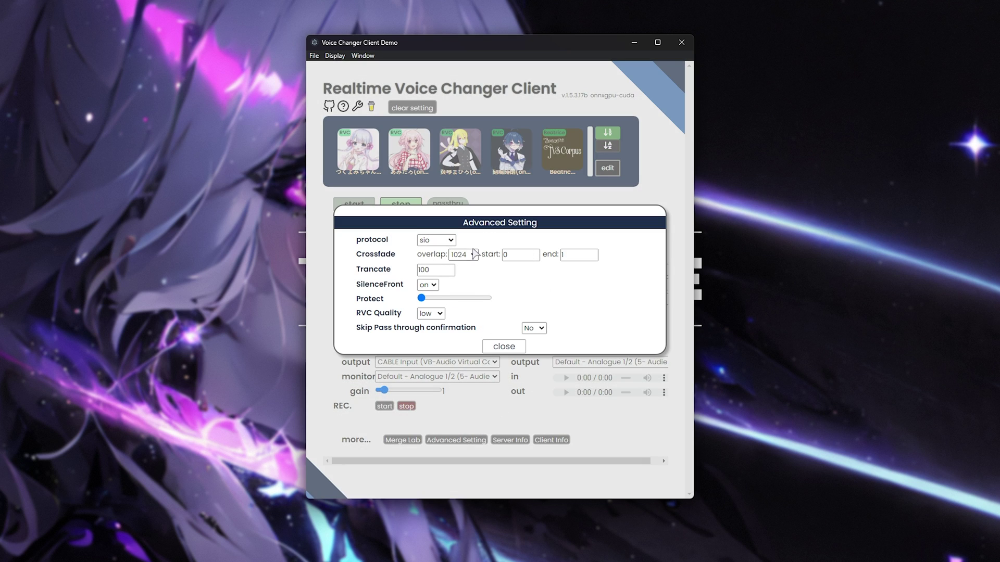
{"action": "left_click", "coordinate": [447, 243]}
{"action": "left_click", "coordinate": [436, 315]}
{"action": "left_click", "coordinate": [431, 337]}
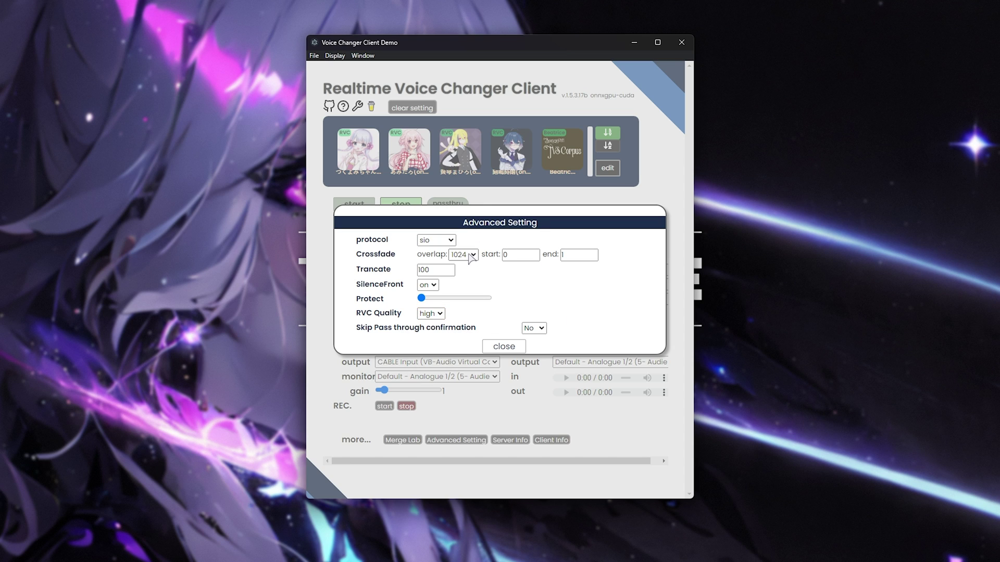
{"action": "left_click", "coordinate": [470, 256]}
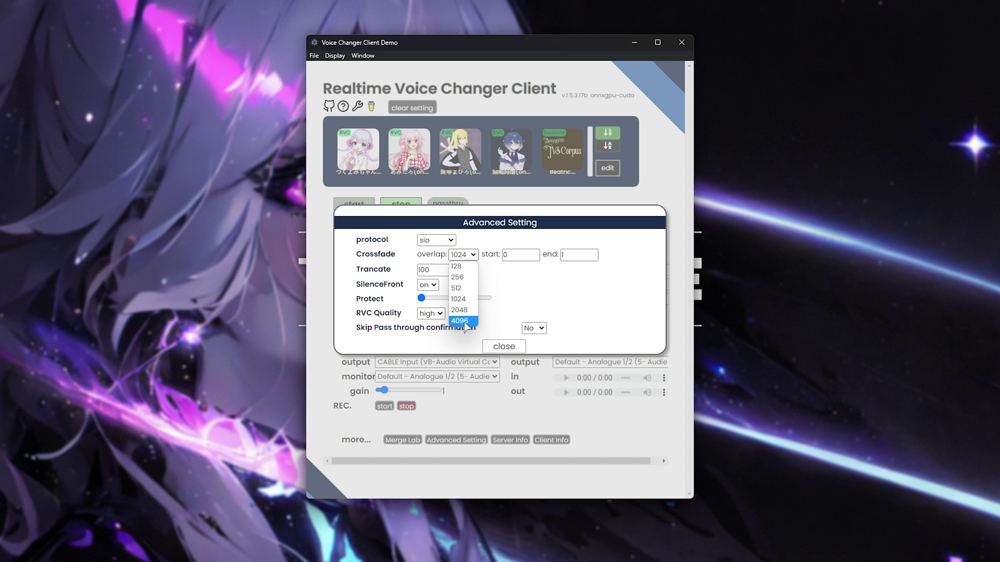
{"action": "left_click", "coordinate": [504, 234]}
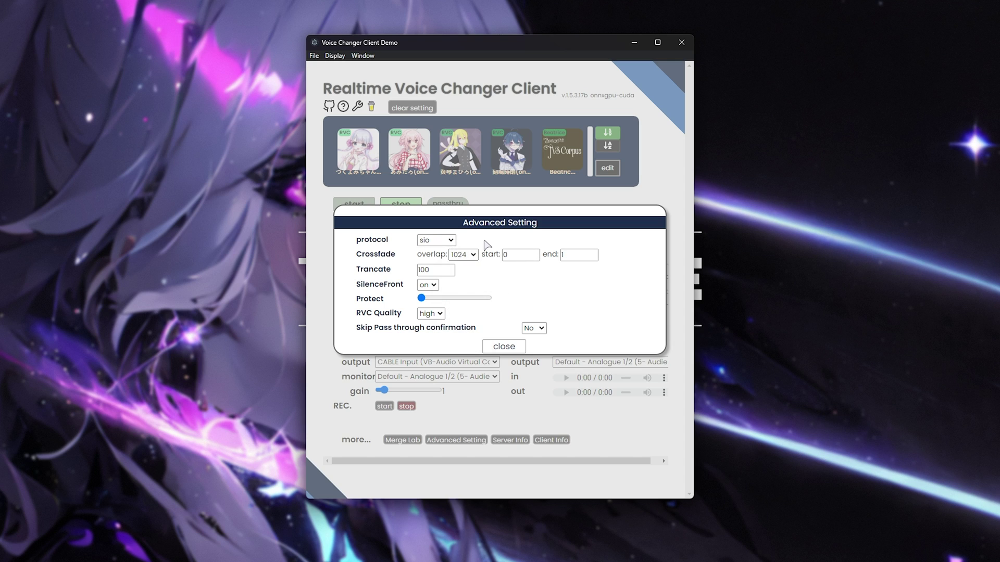
{"action": "left_click", "coordinate": [504, 347]}
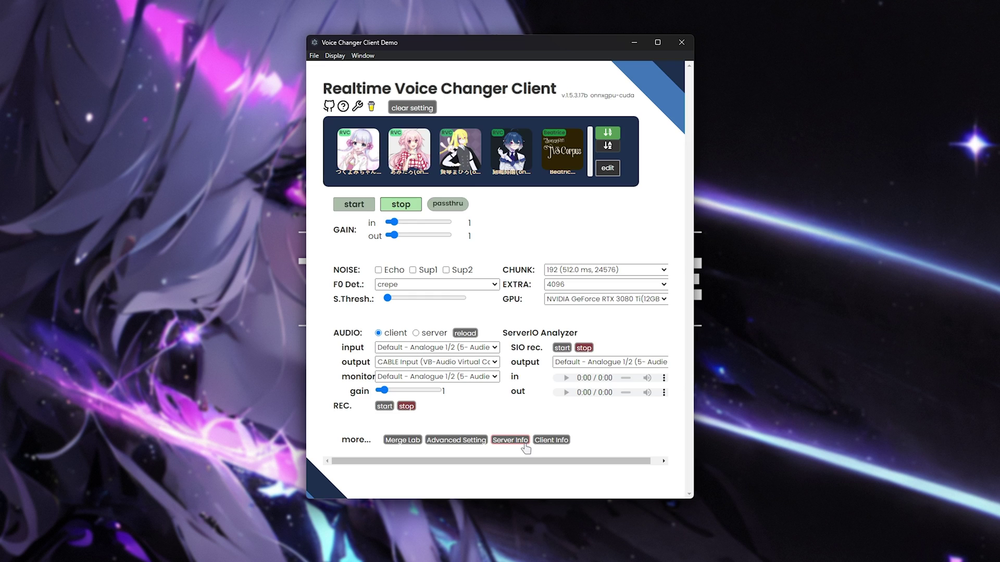
View the Server Info and Client Info panels, closing each
{"action": "left_click", "coordinate": [510, 440]}
{"action": "left_click", "coordinate": [504, 380]}
{"action": "left_click", "coordinate": [544, 440]}
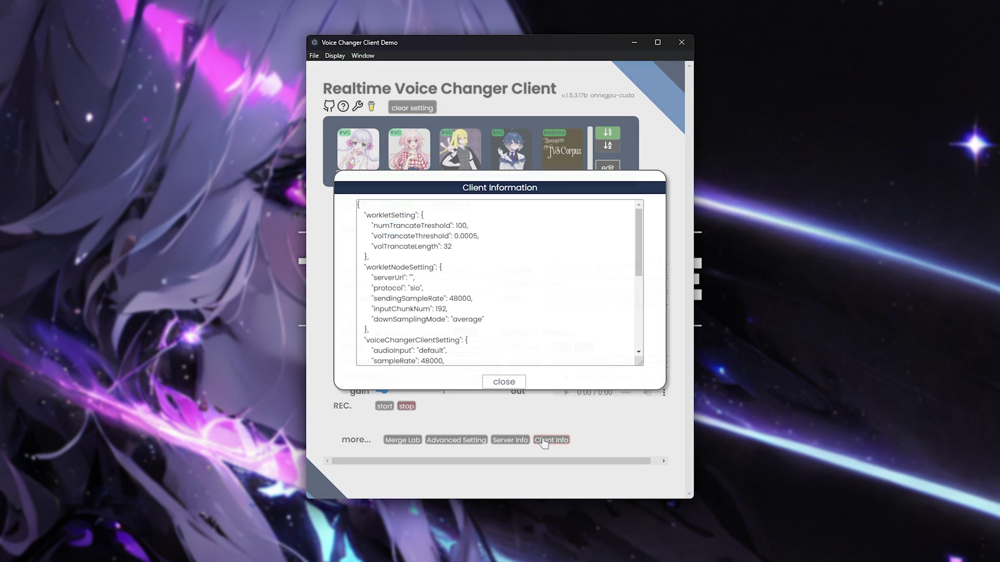
{"action": "left_click", "coordinate": [495, 383]}
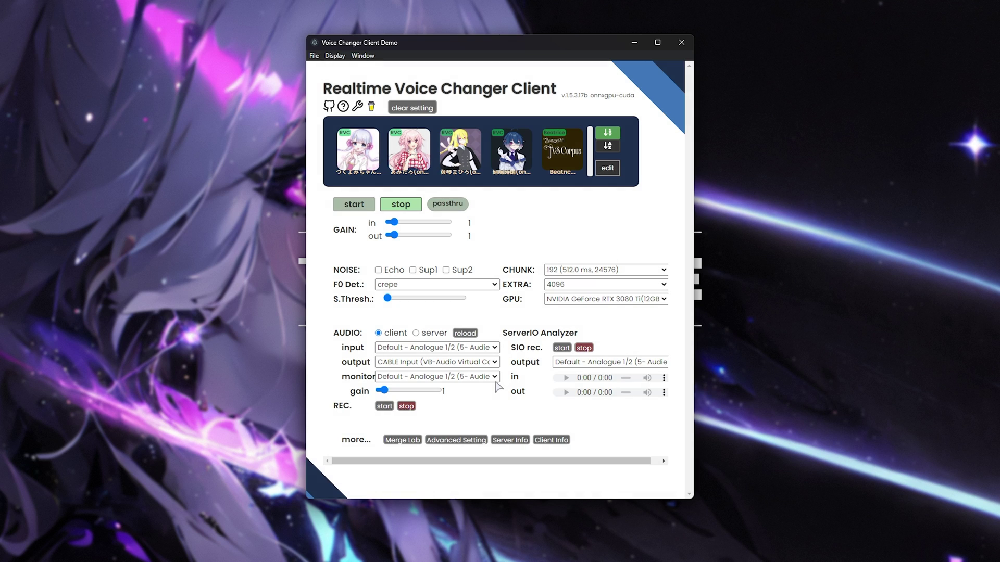
Start live conversion, try Beatrice's female speakers with tune at -2, then load あみたろ
{"action": "left_click", "coordinate": [374, 166]}
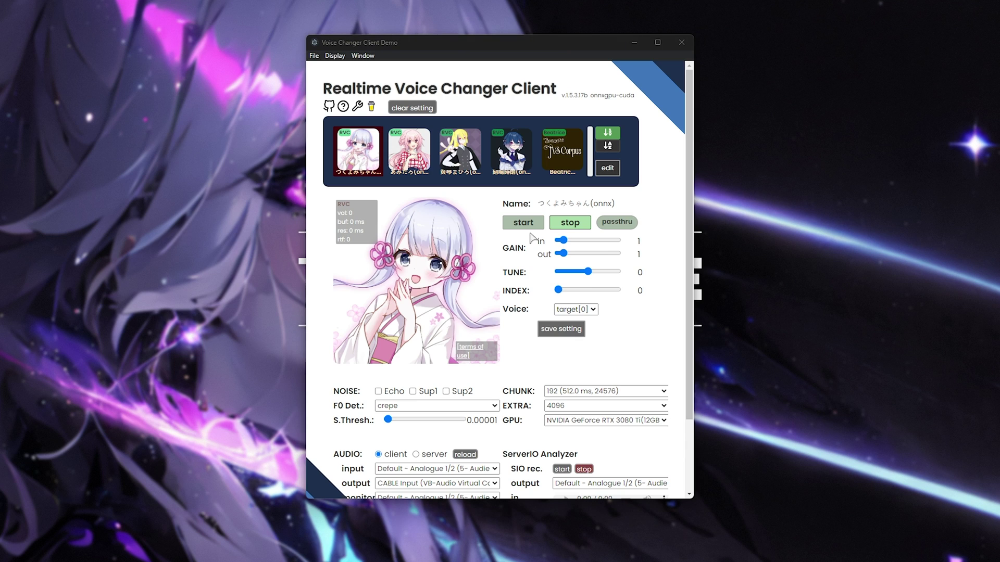
{"action": "left_click", "coordinate": [530, 228]}
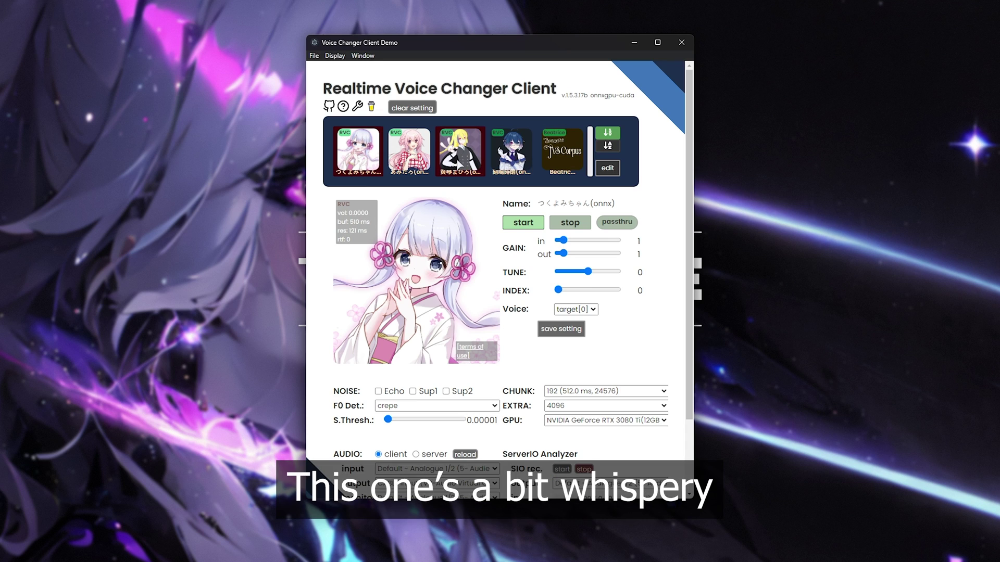
{"action": "left_click", "coordinate": [561, 154]}
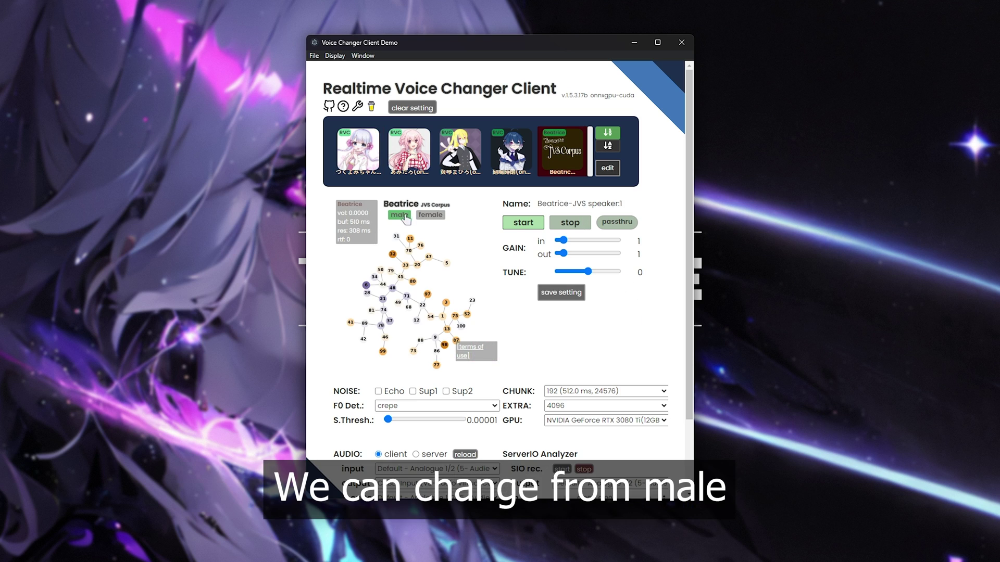
{"action": "left_click", "coordinate": [433, 217]}
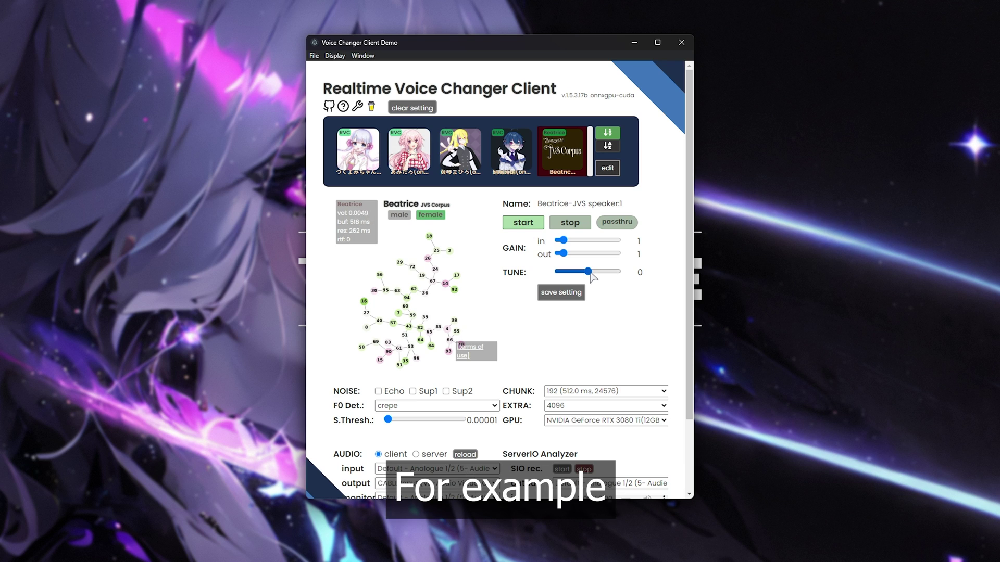
{"action": "left_click_drag", "start_coordinate": [588, 271], "coordinate": [536, 277]}
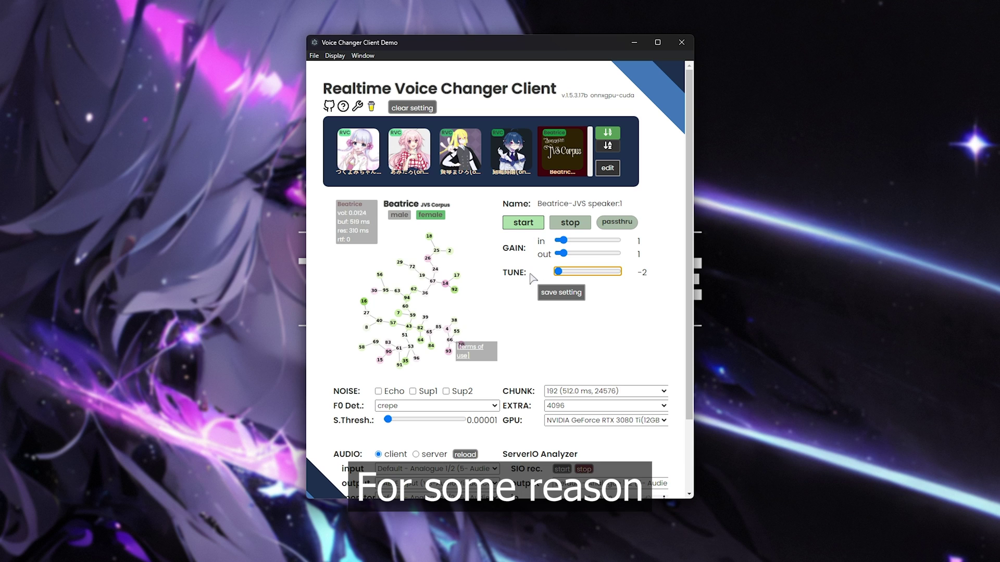
{"action": "left_click", "coordinate": [410, 151]}
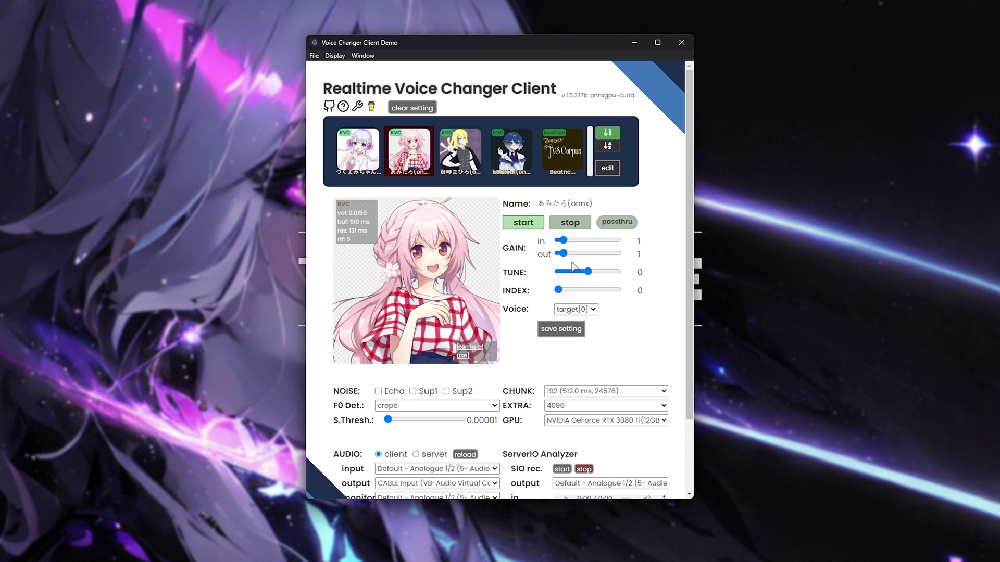
On the あみたろ voice, nudge the tune up, raise the index, then reset the index to 0
{"action": "left_click_drag", "start_coordinate": [589, 276], "coordinate": [594, 276]}
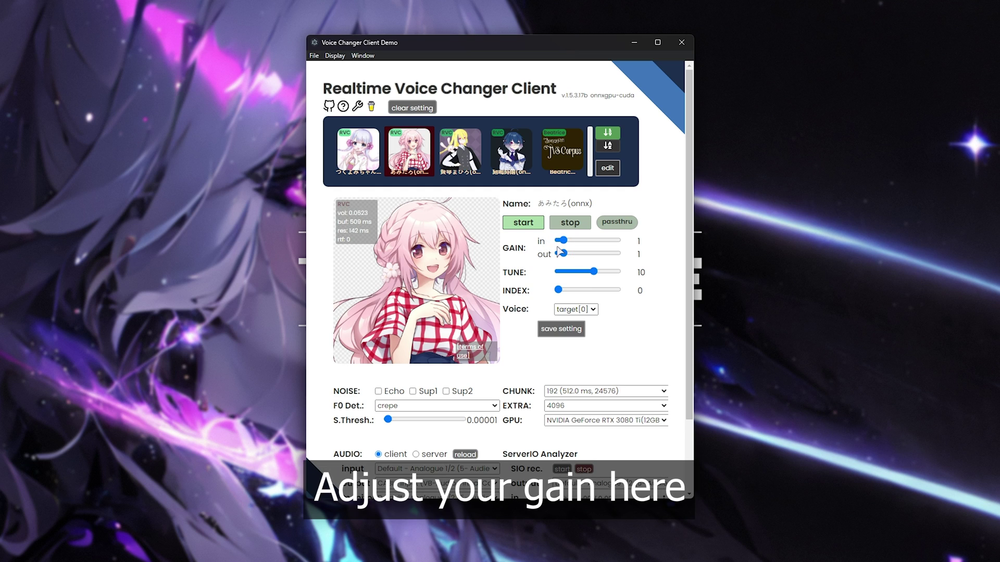
{"action": "left_click_drag", "start_coordinate": [558, 289], "coordinate": [647, 293]}
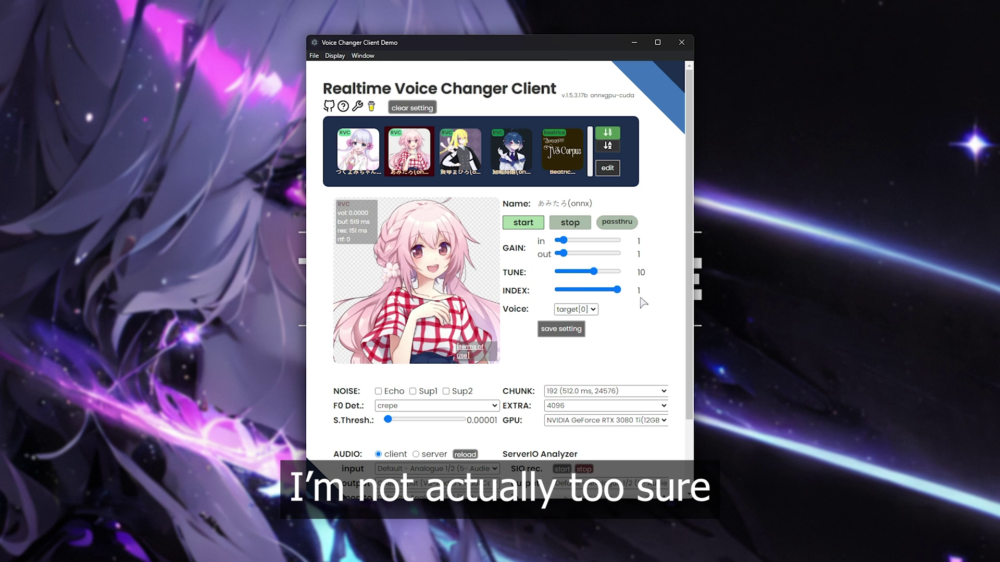
{"action": "left_click_drag", "start_coordinate": [619, 291], "coordinate": [558, 290]}
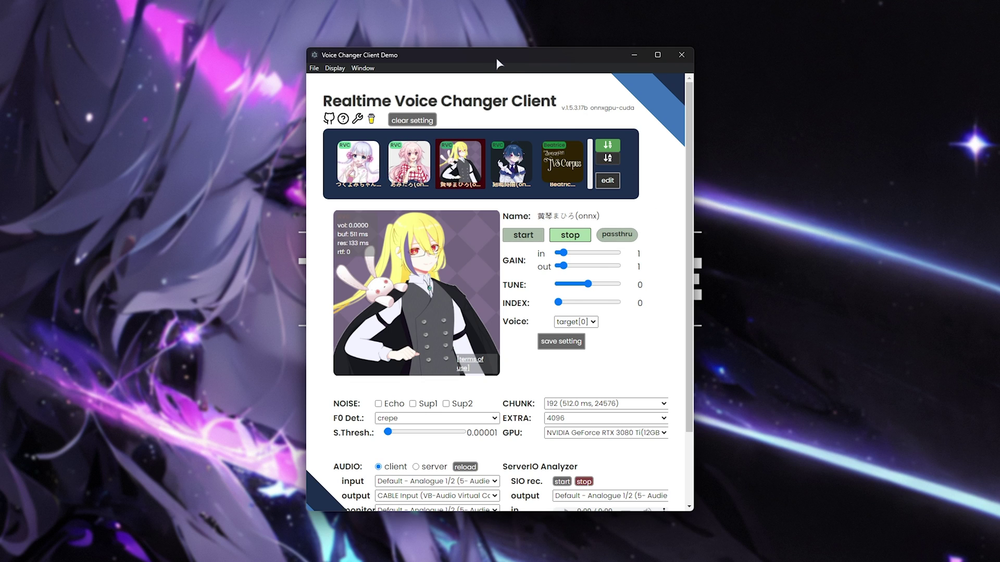
Open the model slot configuration and start a file upload into slot 4
{"action": "left_click", "coordinate": [607, 181]}
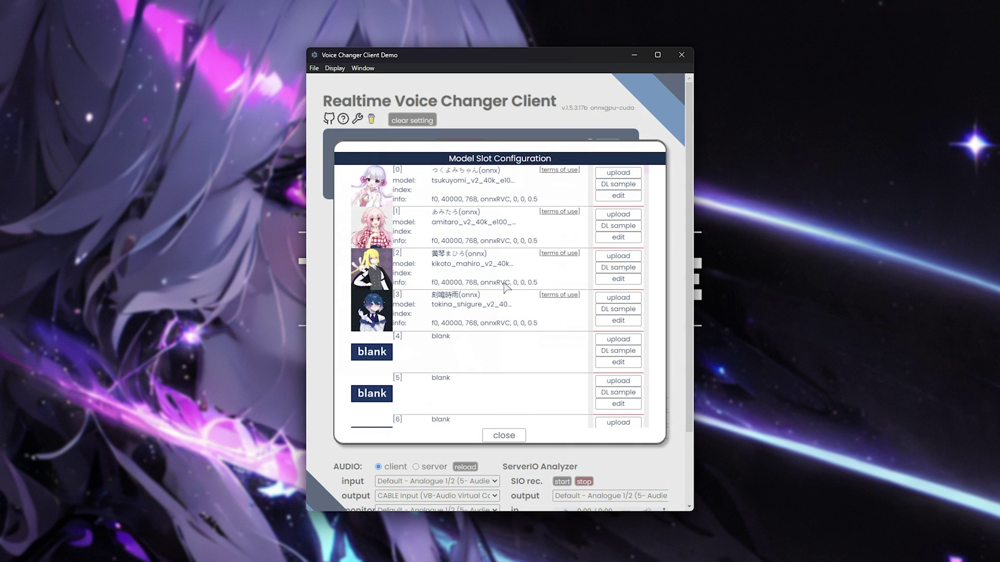
{"action": "scroll", "coordinate": [508, 287], "scroll_direction": "down", "scroll_amount": 2}
{"action": "left_click", "coordinate": [618, 235]}
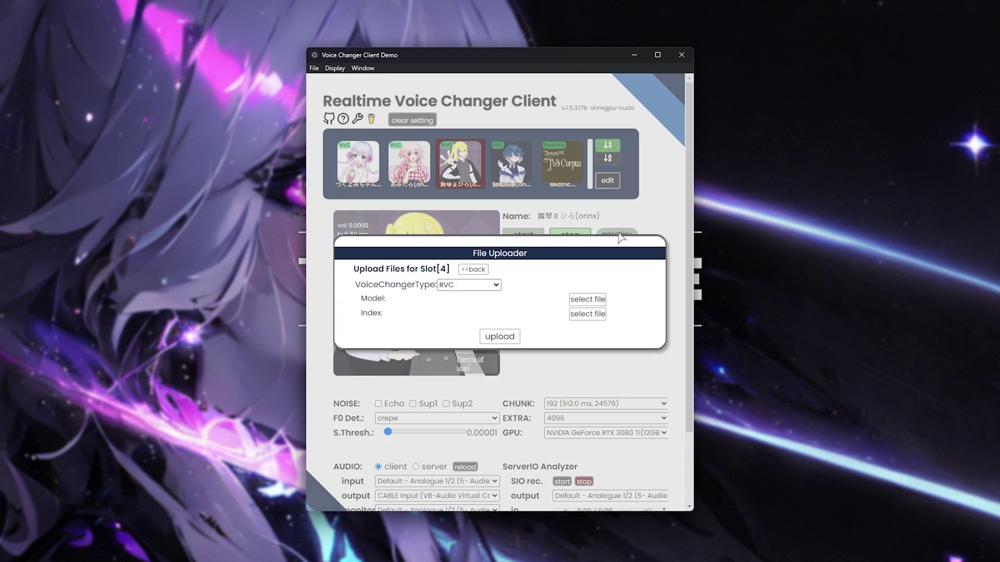
Look through the voice changer type choices and leave the type set to RVC
{"action": "left_click", "coordinate": [487, 286]}
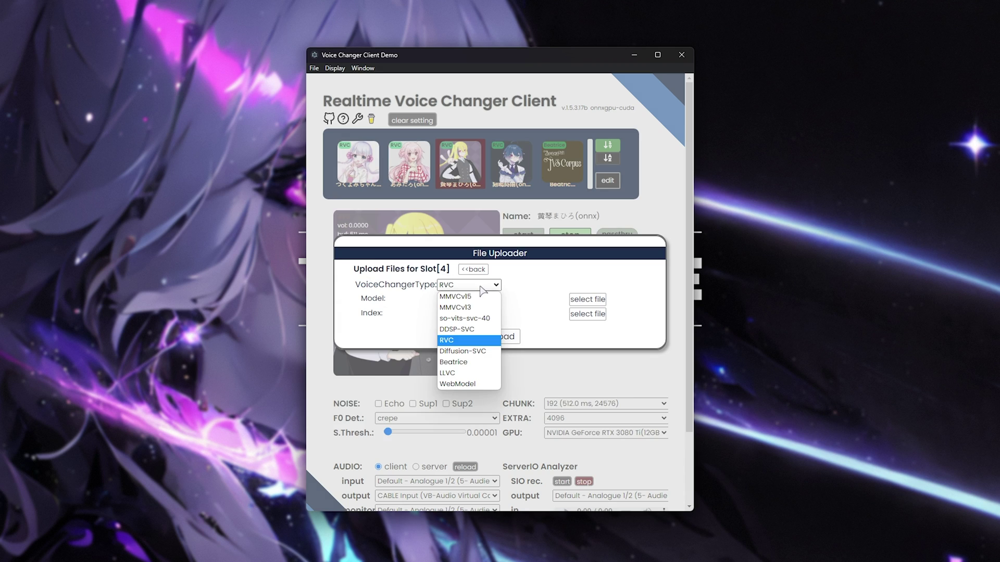
{"action": "left_click", "coordinate": [462, 286]}
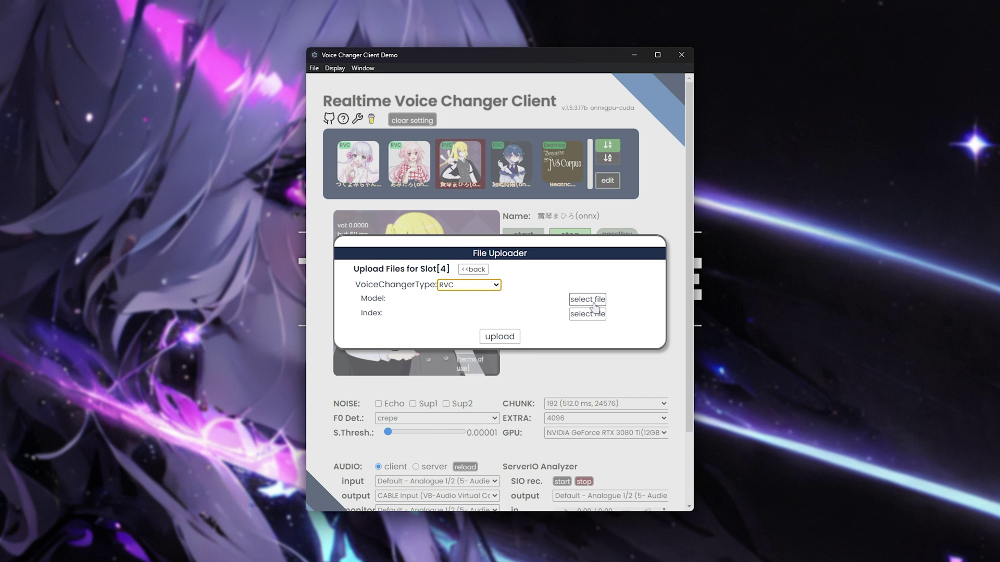
{"action": "left_click", "coordinate": [490, 286]}
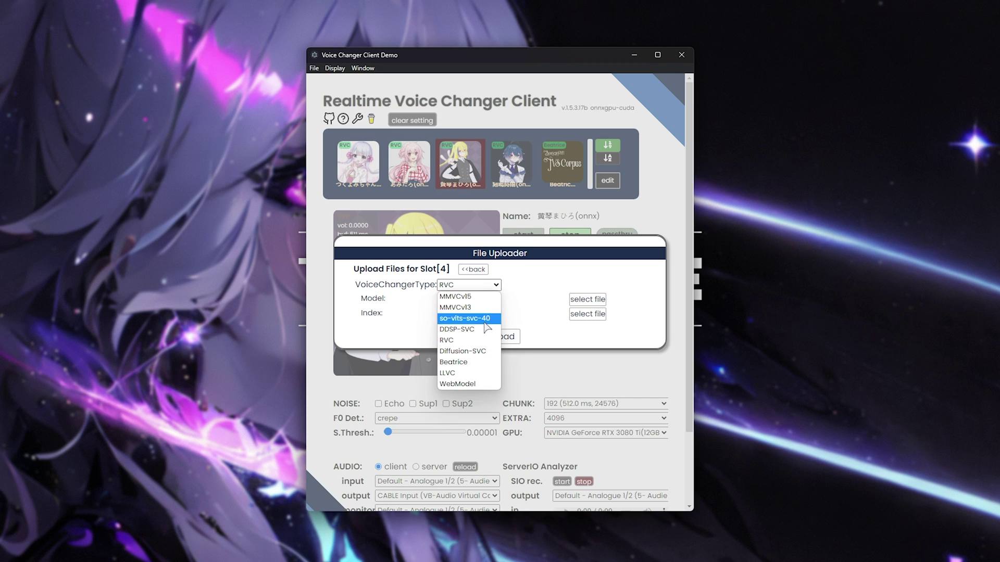
{"action": "left_click", "coordinate": [453, 339]}
{"action": "left_click", "coordinate": [461, 286]}
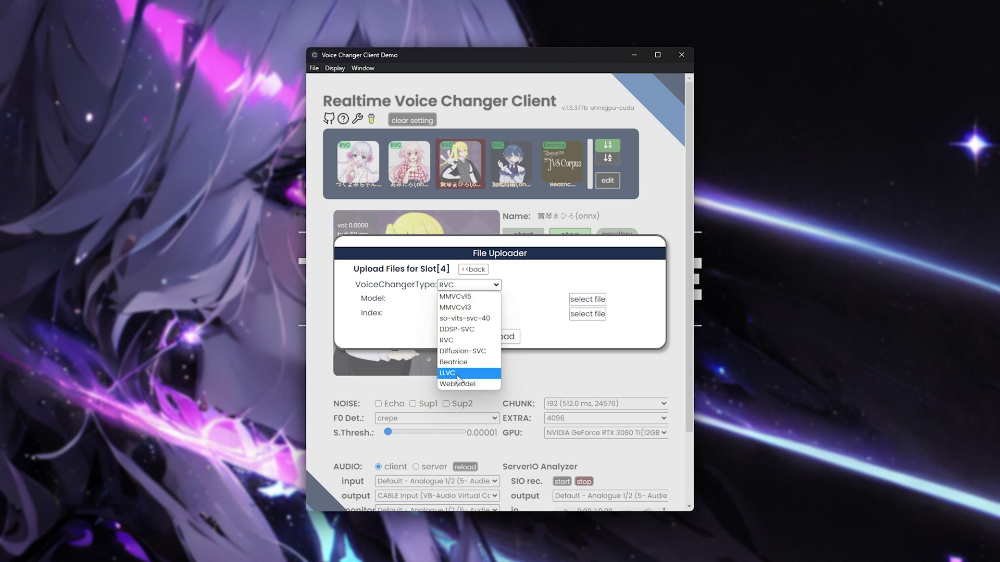
{"action": "left_click", "coordinate": [526, 245]}
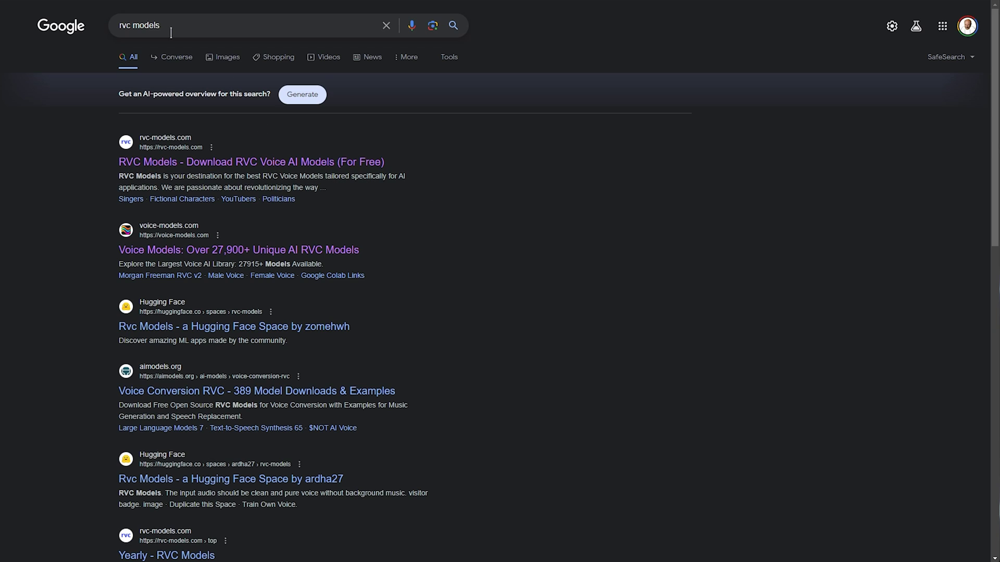
Try the rvc-models.com result, find it blocked by Cloudflare, and open voice-models.com instead
{"action": "triple_click", "coordinate": [171, 33]}
{"action": "left_click", "coordinate": [243, 241]}
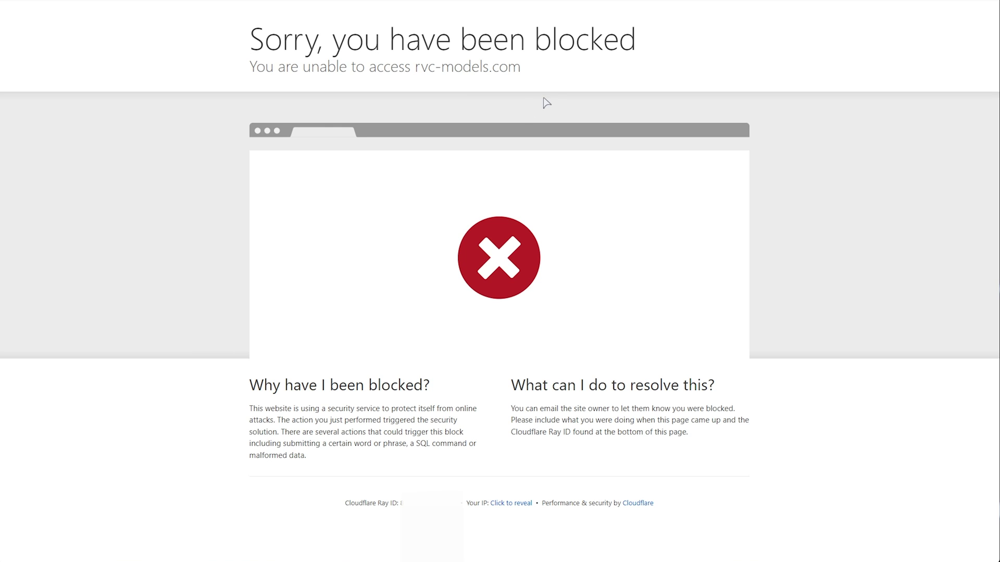
{"action": "left_click_drag", "start_coordinate": [521, 67], "coordinate": [411, 66]}
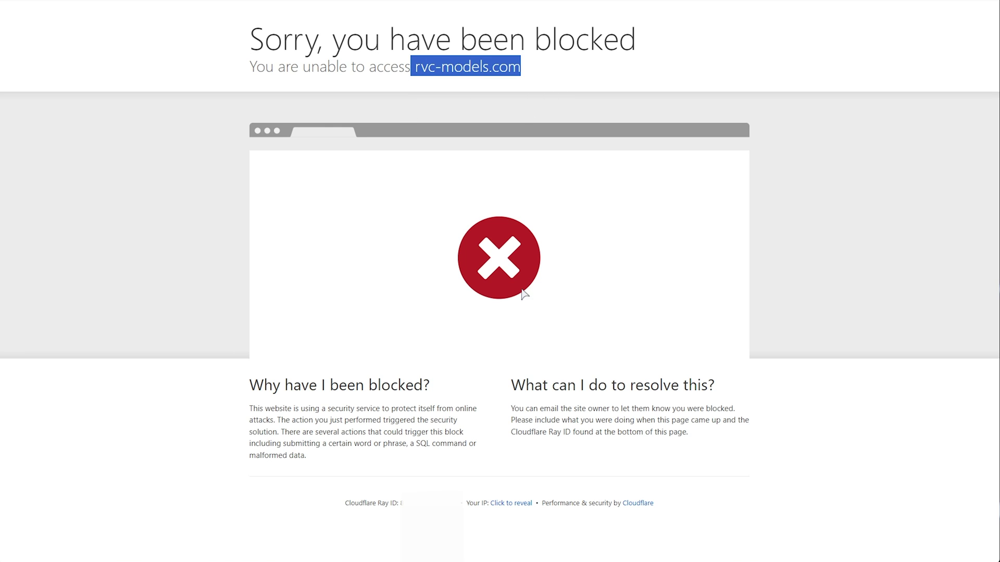
{"action": "key", "text": "alt+Left"}
{"action": "left_click", "coordinate": [292, 285]}
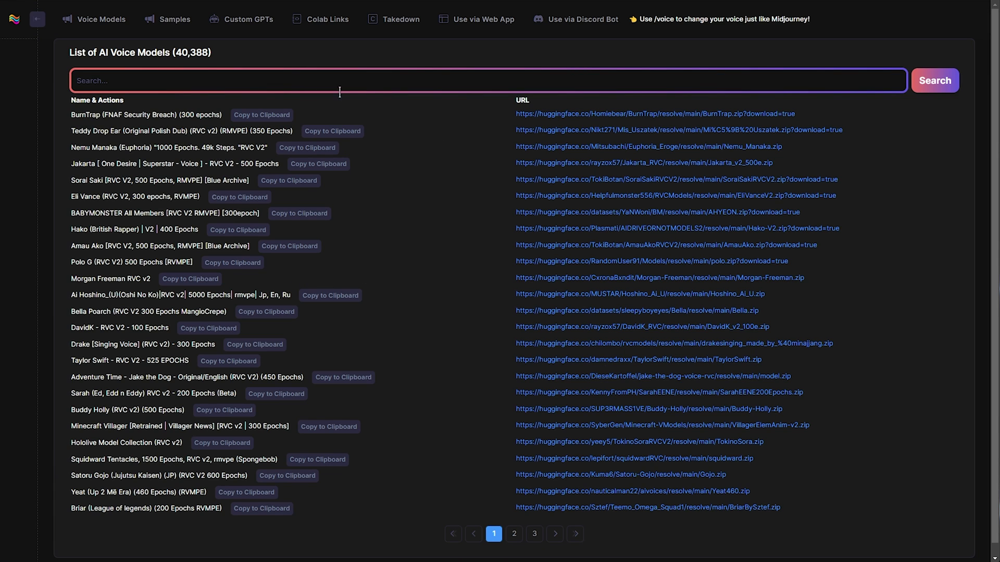
Search the voice-models.com list for 'markiplier'
{"action": "left_click", "coordinate": [223, 81]}
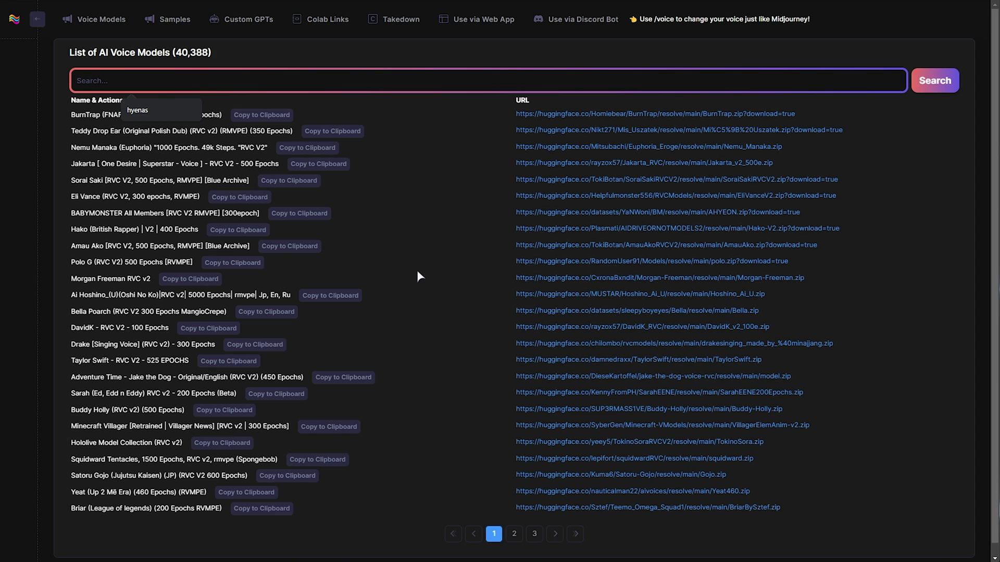
{"action": "type", "text": "markiple"}
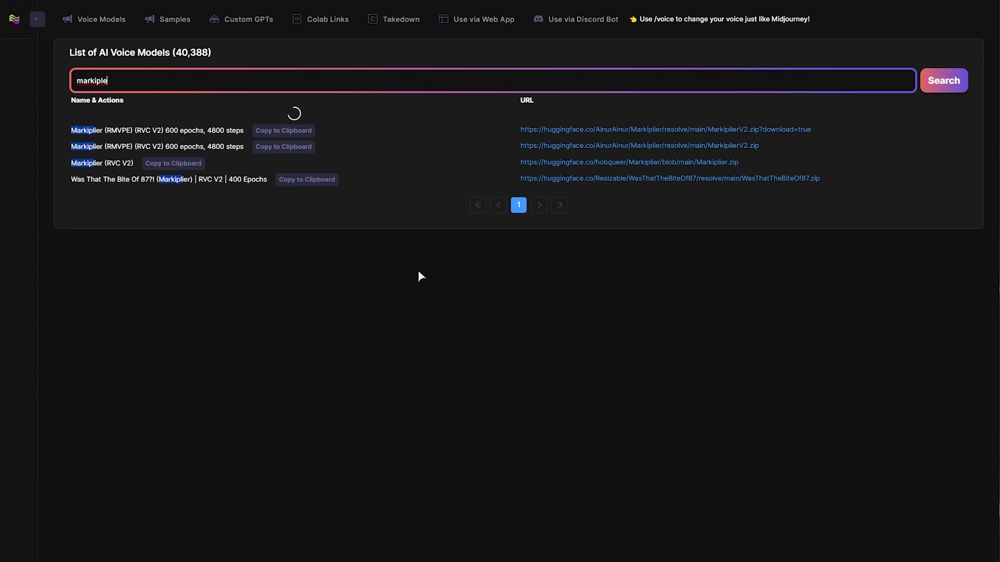
{"action": "key", "text": "BackSpace"}
{"action": "type", "text": "ier"}
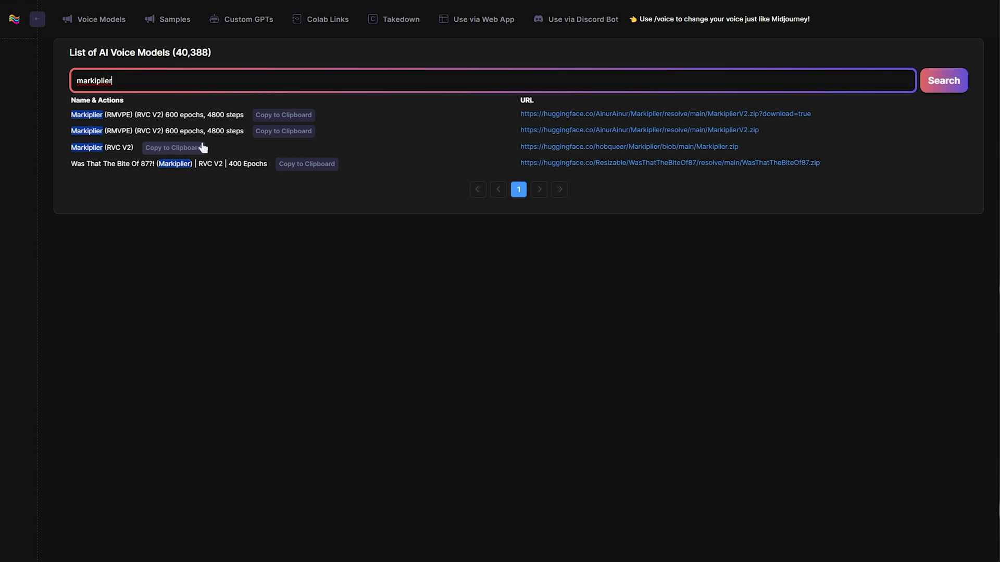
Open the hobqueer Markiplier.zip file page on Hugging Face and download the archive
{"action": "left_click", "coordinate": [109, 157]}
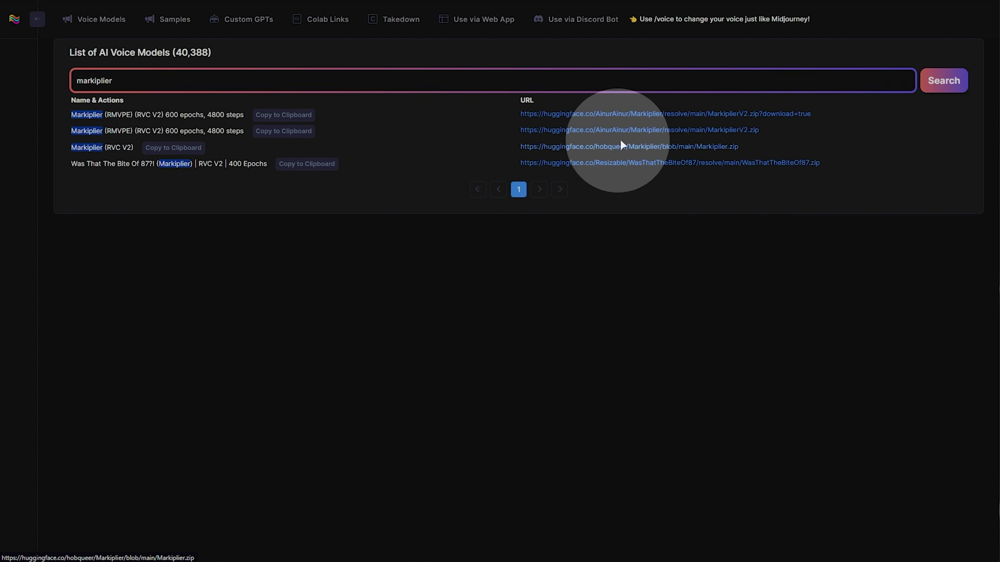
{"action": "left_click", "coordinate": [666, 147]}
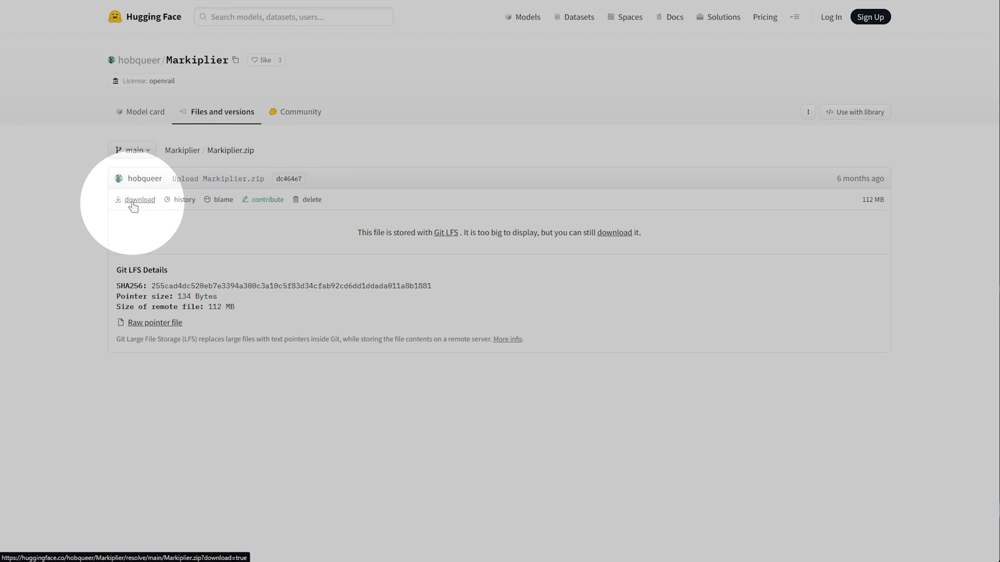
{"action": "left_click", "coordinate": [138, 200]}
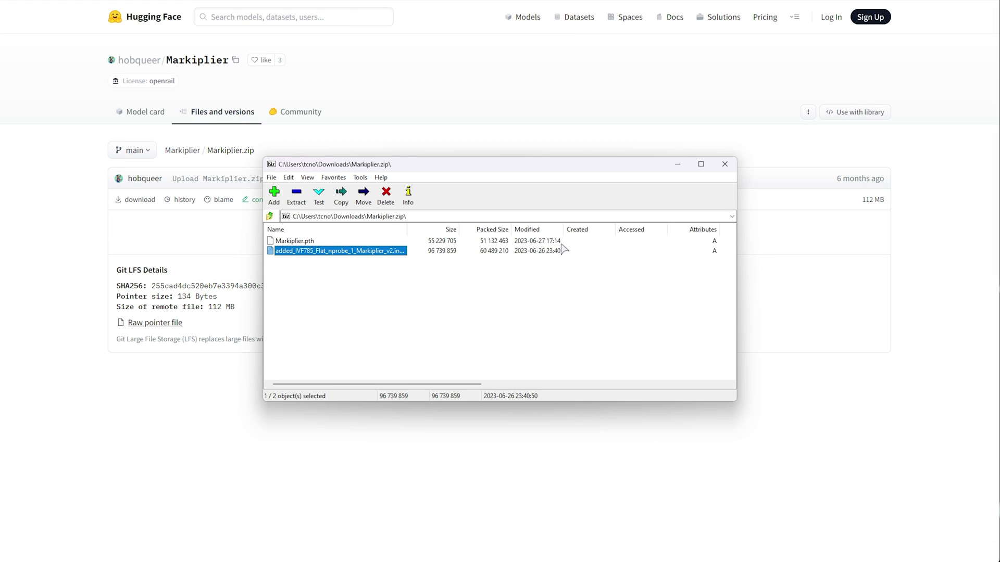
Extract Markiplier.pth and its index file into the temp folder and copy that folder's path
{"action": "double_click", "coordinate": [406, 229]}
{"action": "key", "text": "ctrl+a"}
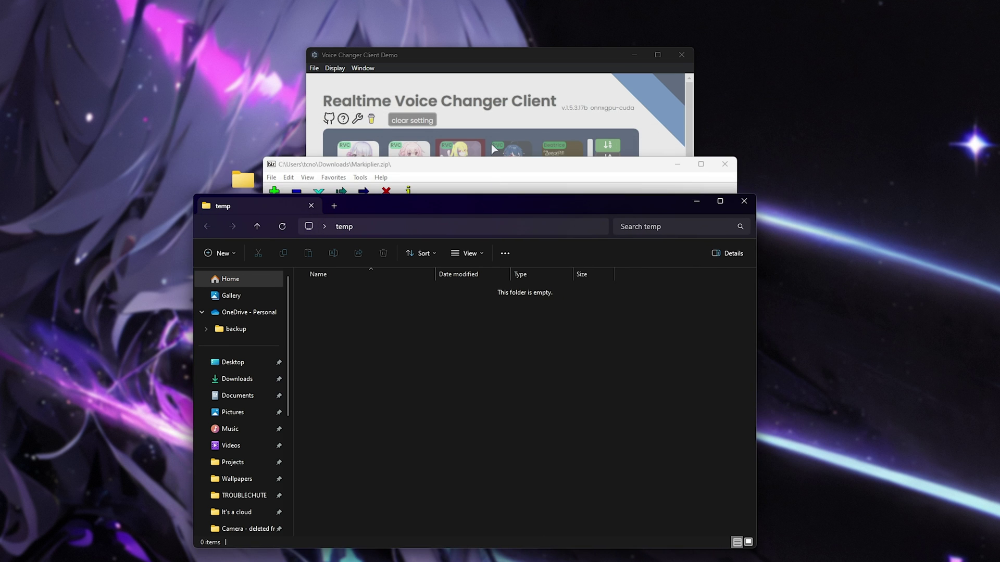
{"action": "left_click_drag", "start_coordinate": [439, 187], "coordinate": [344, 368]}
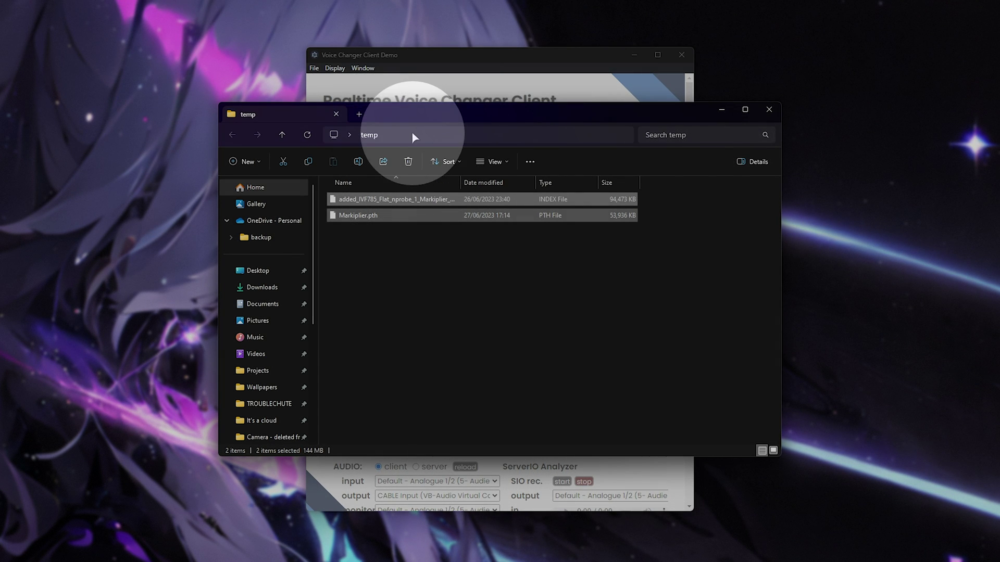
{"action": "right_click", "coordinate": [415, 134]}
{"action": "left_click", "coordinate": [459, 150]}
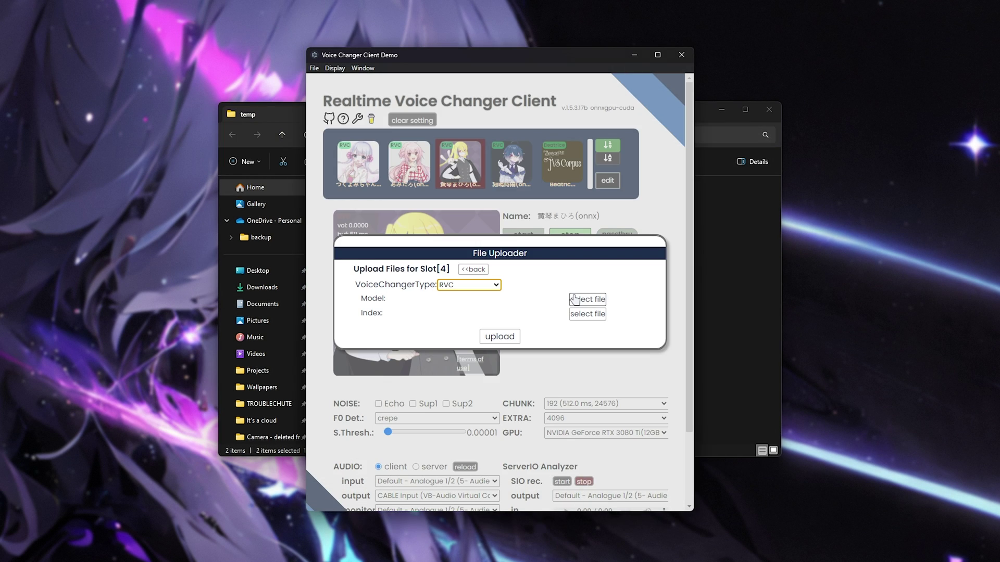
Choose Markiplier.pth from the temp folder as slot 4's model file
{"action": "left_click", "coordinate": [574, 299]}
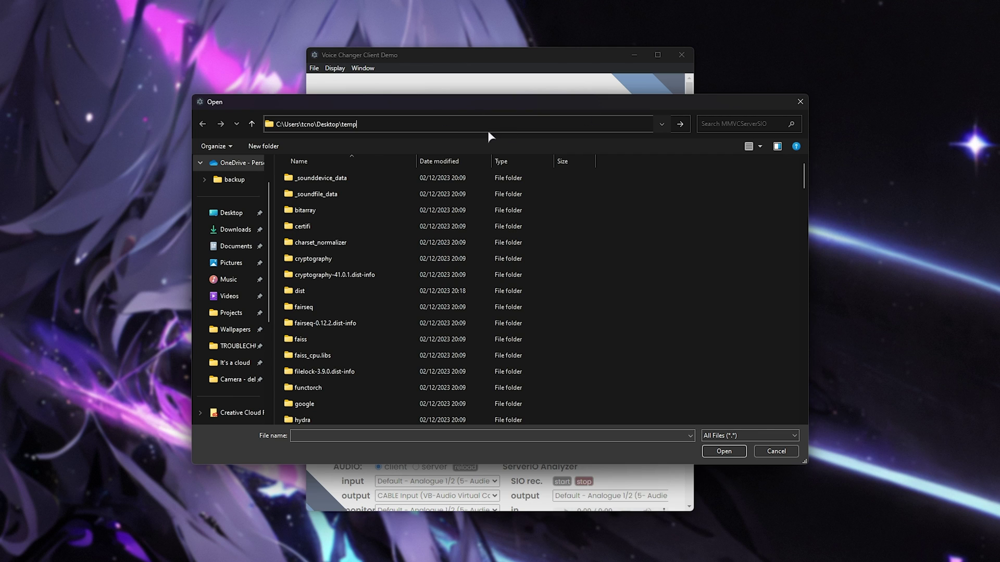
{"action": "left_click", "coordinate": [487, 130]}
{"action": "key", "text": "ctrl+v"}
{"action": "key", "text": "Return"}
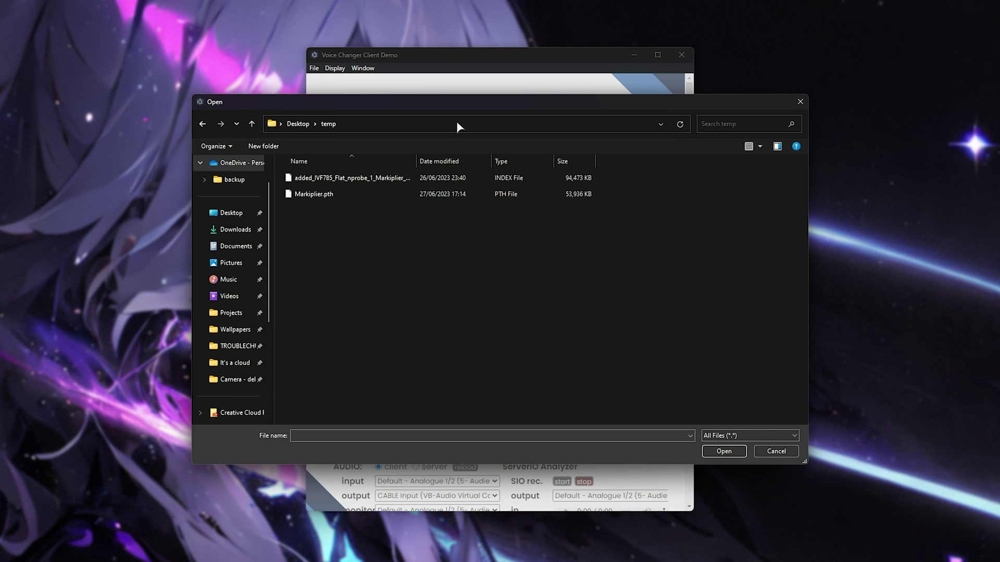
{"action": "left_click", "coordinate": [337, 195]}
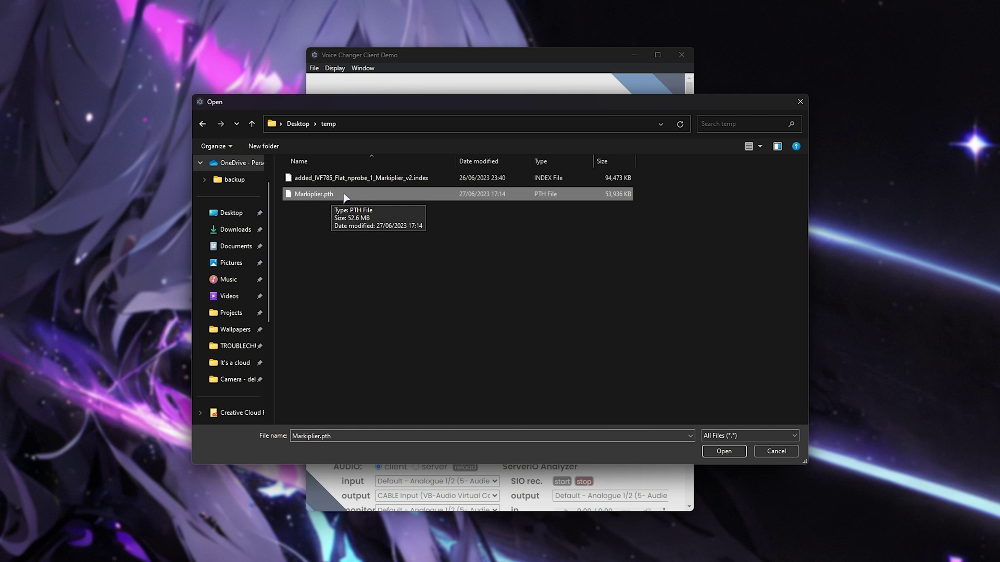
{"action": "double_click", "coordinate": [343, 195]}
Add the Markiplier index file, upload both to slot 4, and close the configuration
{"action": "left_click", "coordinate": [579, 316]}
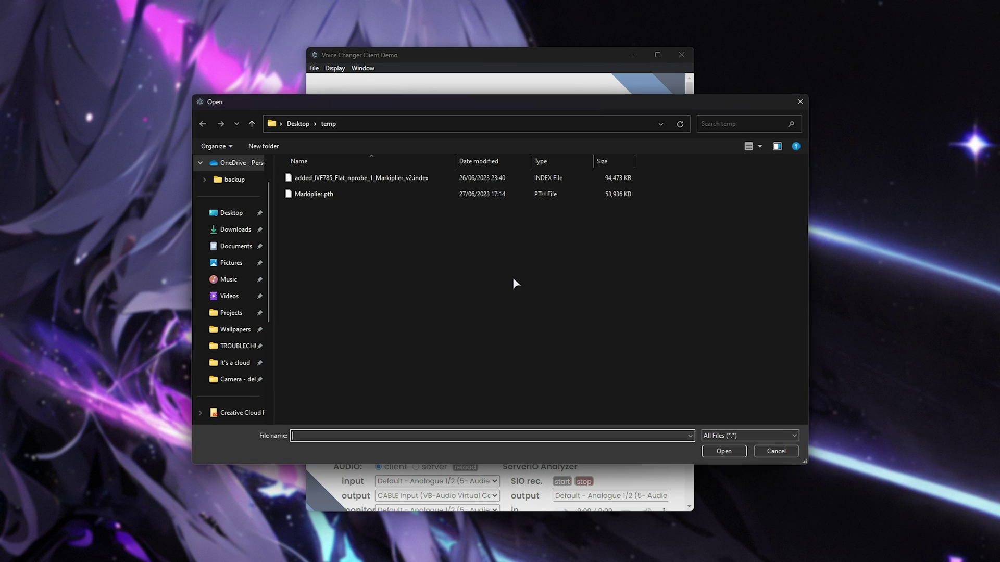
{"action": "double_click", "coordinate": [414, 180]}
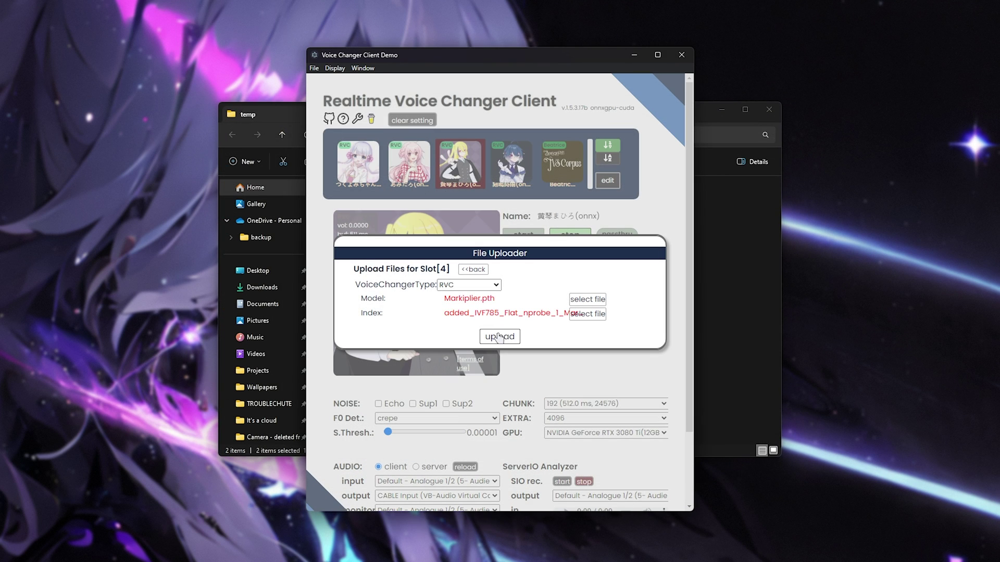
{"action": "left_click", "coordinate": [500, 336]}
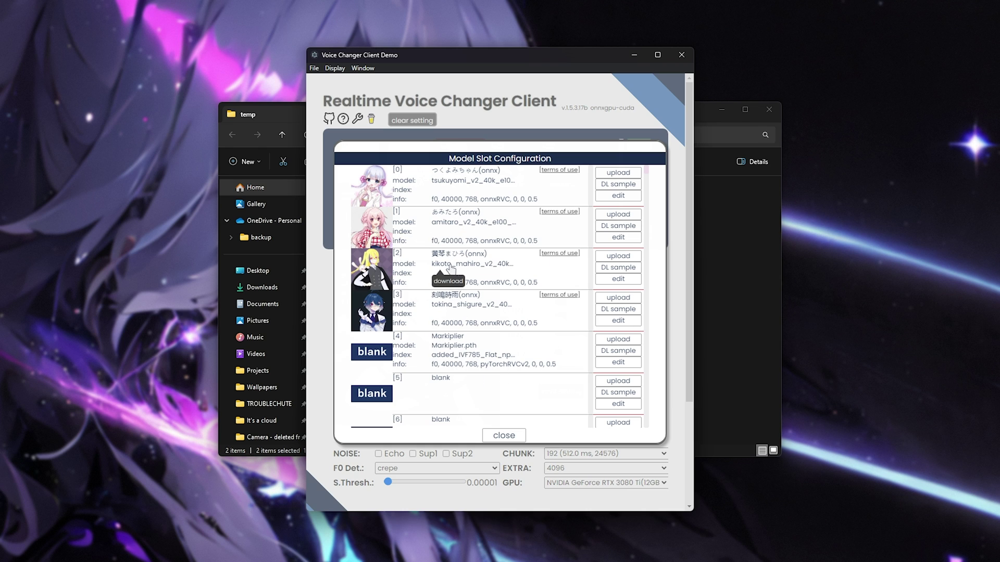
{"action": "left_click", "coordinate": [503, 436]}
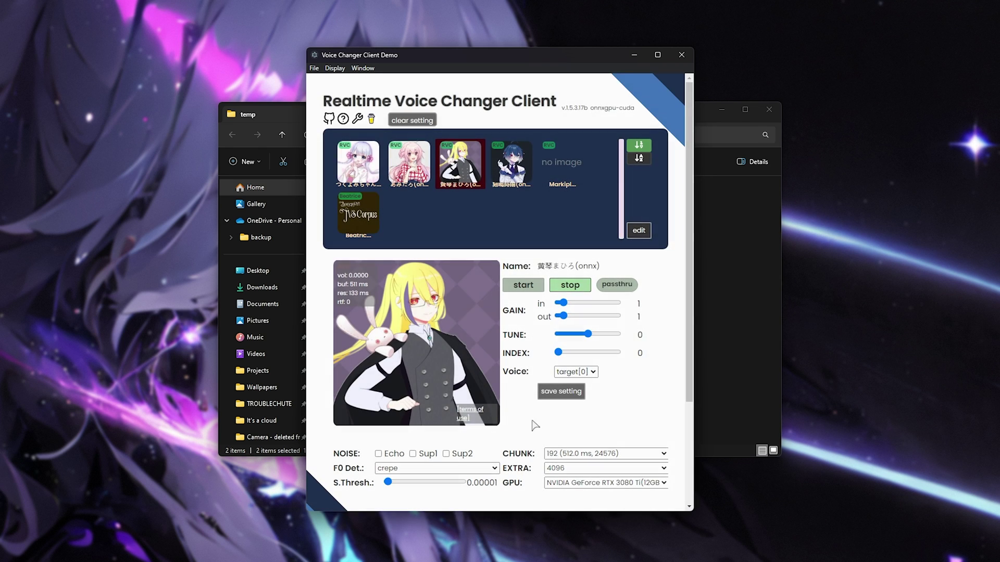
Switch to the Markiplier voice, start conversion, and keep crepe as the F0 detector
{"action": "left_click", "coordinate": [564, 167]}
{"action": "left_click", "coordinate": [525, 285]}
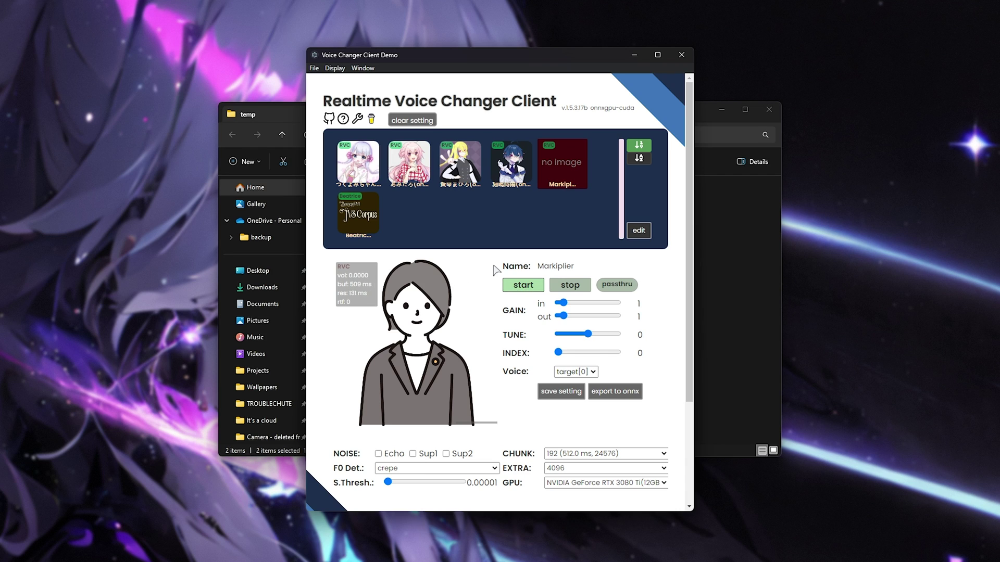
{"action": "scroll", "coordinate": [501, 268], "scroll_direction": "down", "scroll_amount": 3}
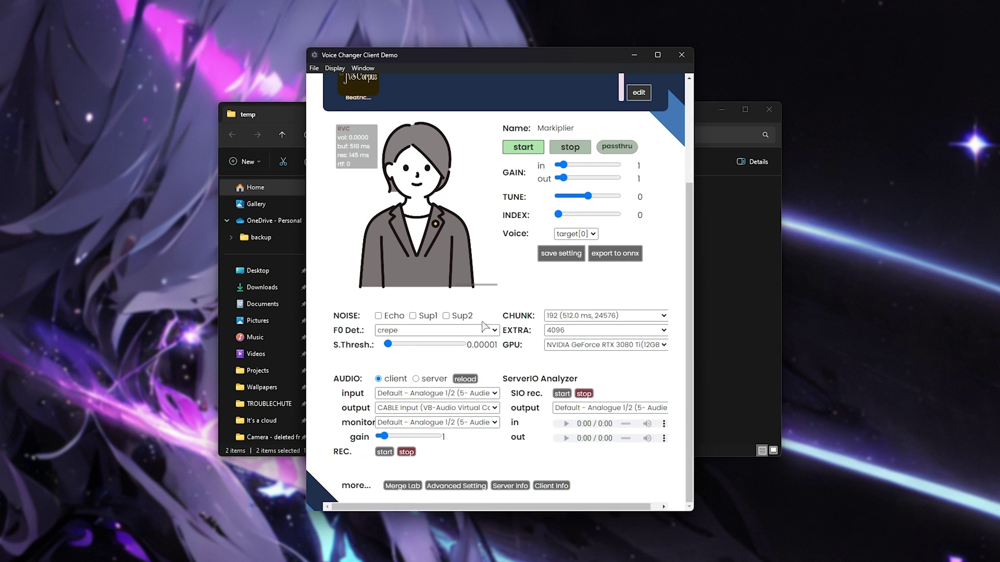
{"action": "left_click", "coordinate": [473, 332]}
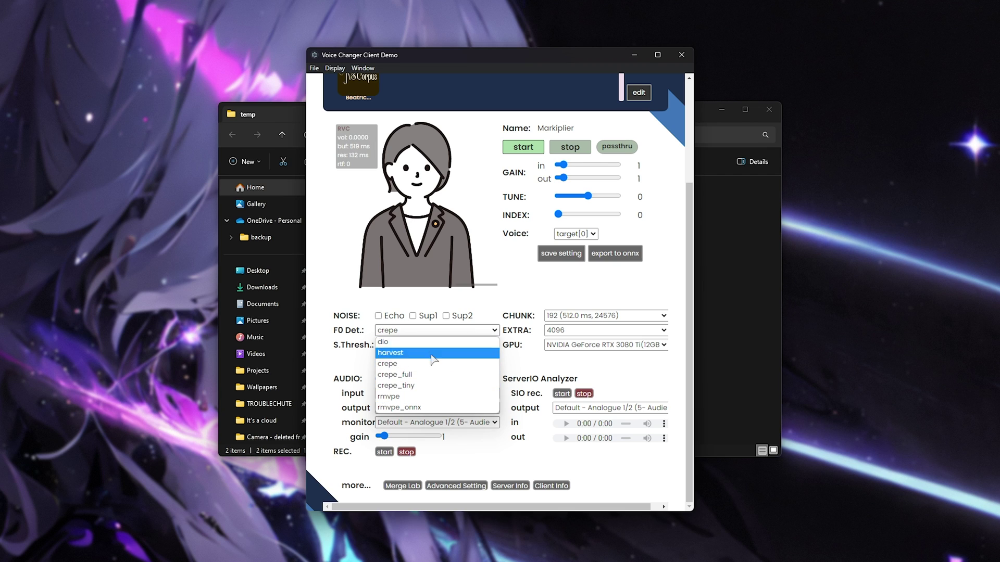
{"action": "left_click", "coordinate": [452, 330]}
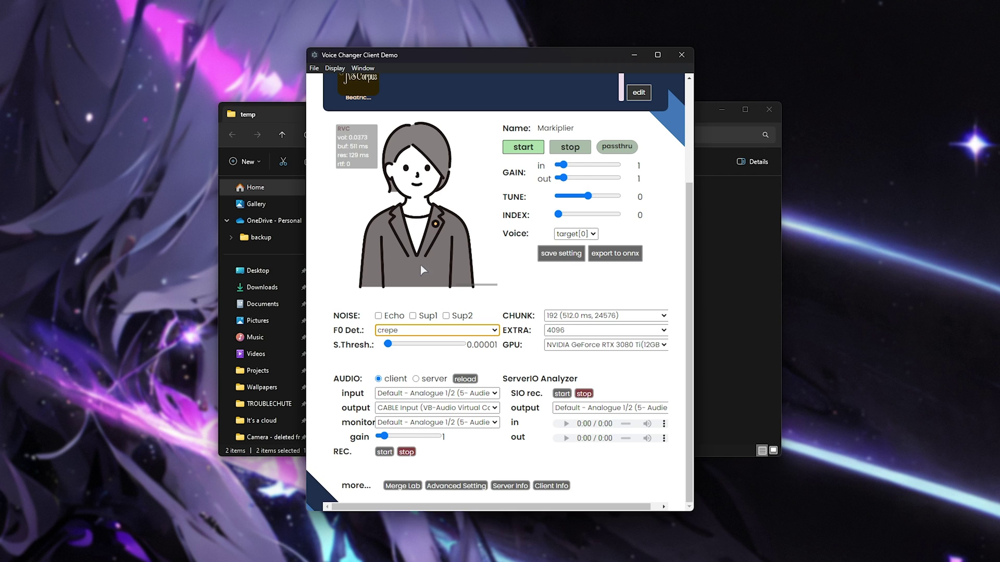
Lower the tune to -4 and stop the voice conversion
{"action": "scroll", "coordinate": [582, 301], "scroll_direction": "up", "scroll_amount": 2}
{"action": "left_click", "coordinate": [582, 301]}
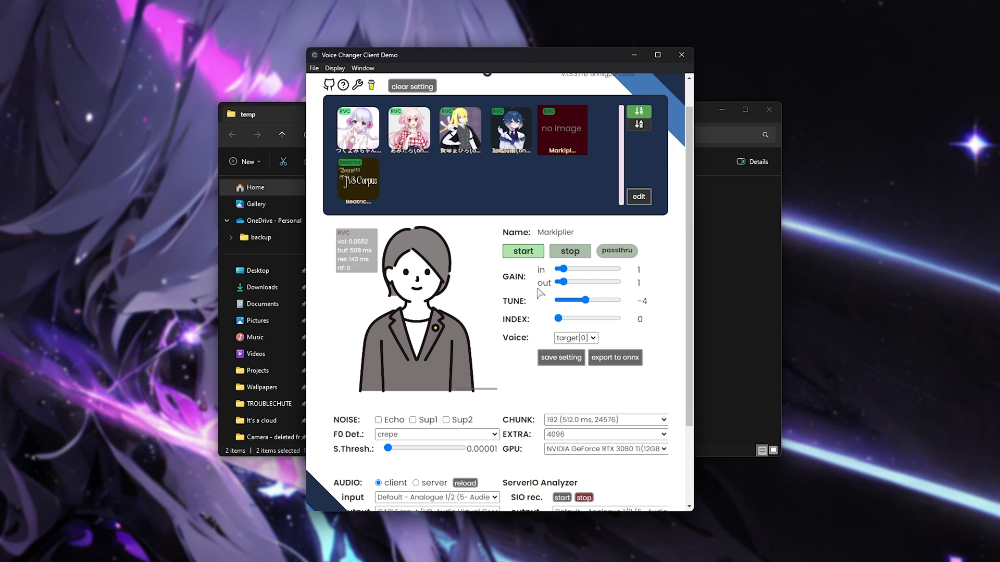
{"action": "left_click", "coordinate": [570, 251]}
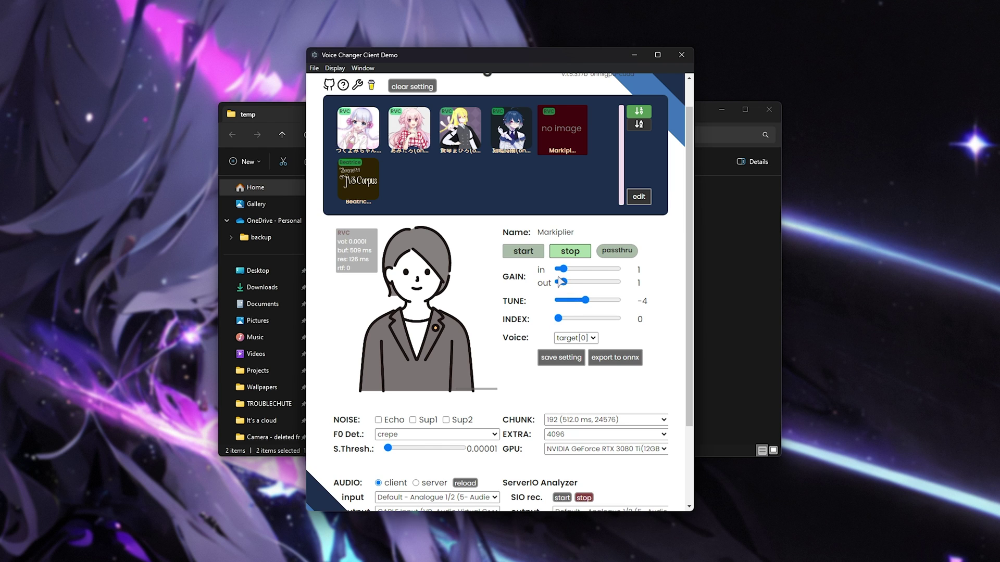
Set download.jpg as the slot 4 Markiplier icon and close the slot configuration
{"action": "left_click", "coordinate": [646, 197]}
{"action": "scroll", "coordinate": [371, 250], "scroll_direction": "down", "scroll_amount": 2}
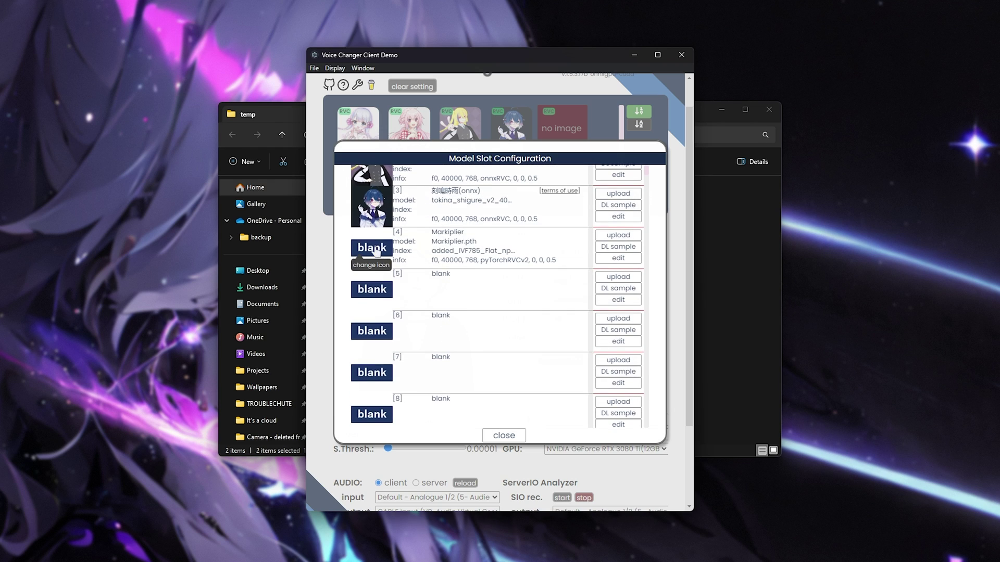
{"action": "left_click", "coordinate": [371, 249]}
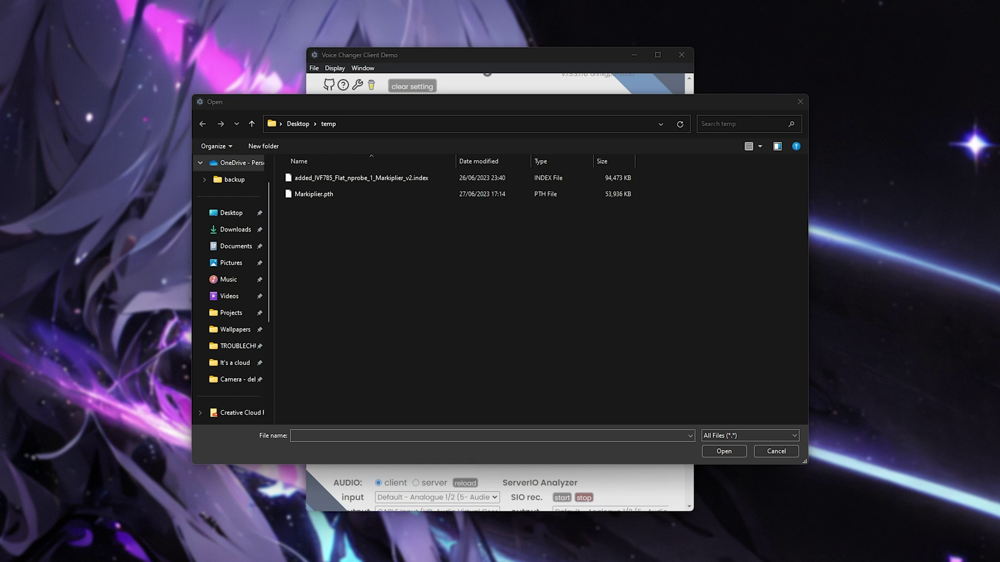
{"action": "left_click_drag", "start_coordinate": [999, 245], "coordinate": [477, 245]}
{"action": "double_click", "coordinate": [425, 197]}
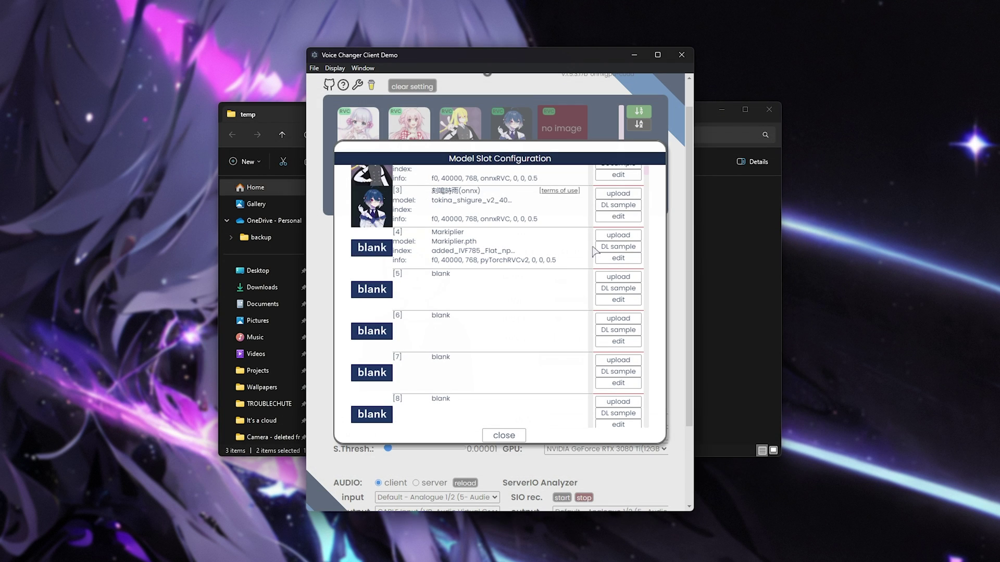
{"action": "left_click", "coordinate": [501, 434]}
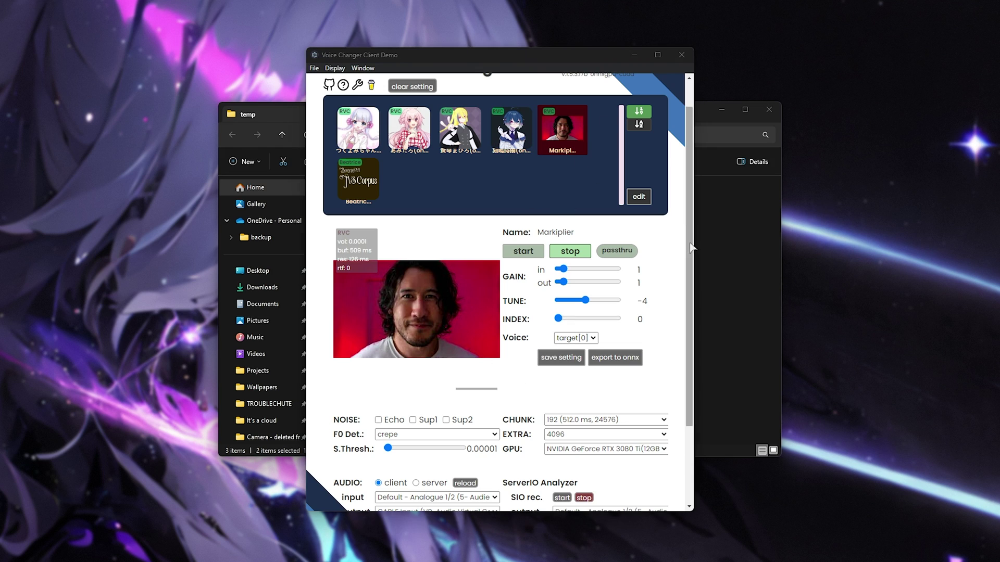
{"action": "scroll", "coordinate": [507, 255], "scroll_direction": "up", "scroll_amount": 1}
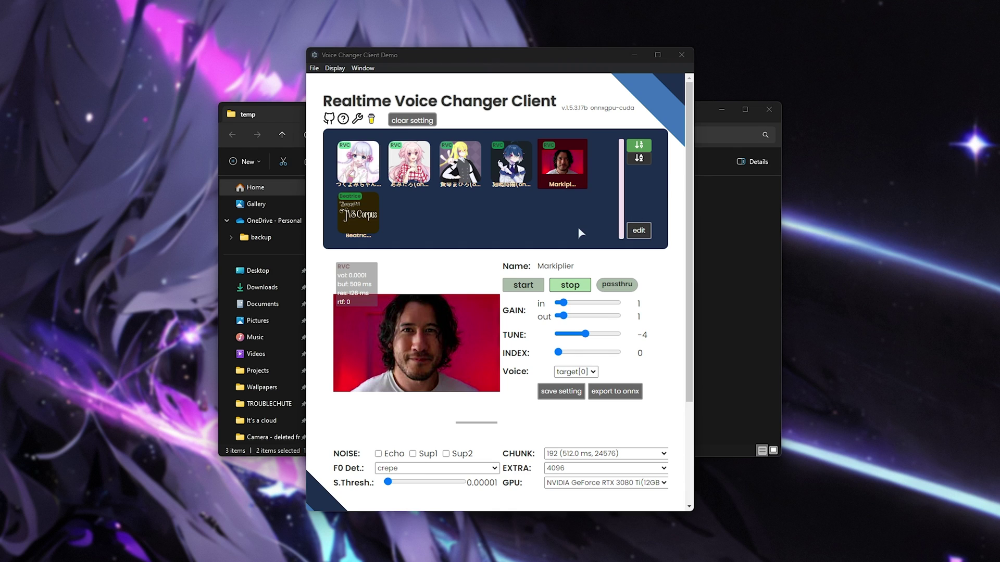
{"action": "left_click", "coordinate": [560, 225]}
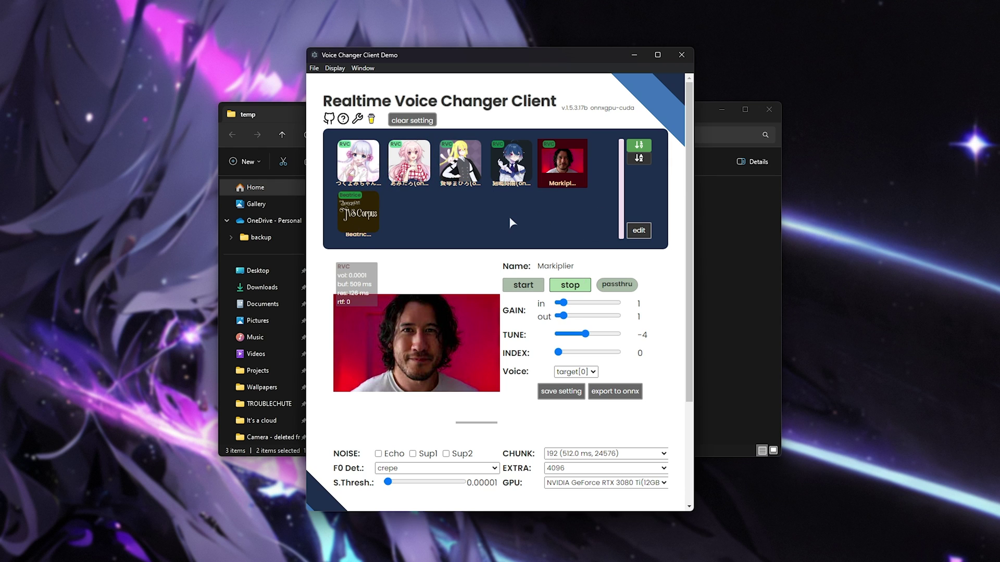
{"action": "scroll", "coordinate": [508, 216], "scroll_direction": "down", "scroll_amount": 3}
Try a Merge Lab merge with Markiplier weighted at 100, then close the merge panel
{"action": "scroll", "coordinate": [415, 486], "scroll_direction": "up", "scroll_amount": 1}
{"action": "scroll", "coordinate": [415, 487], "scroll_direction": "down", "scroll_amount": 1}
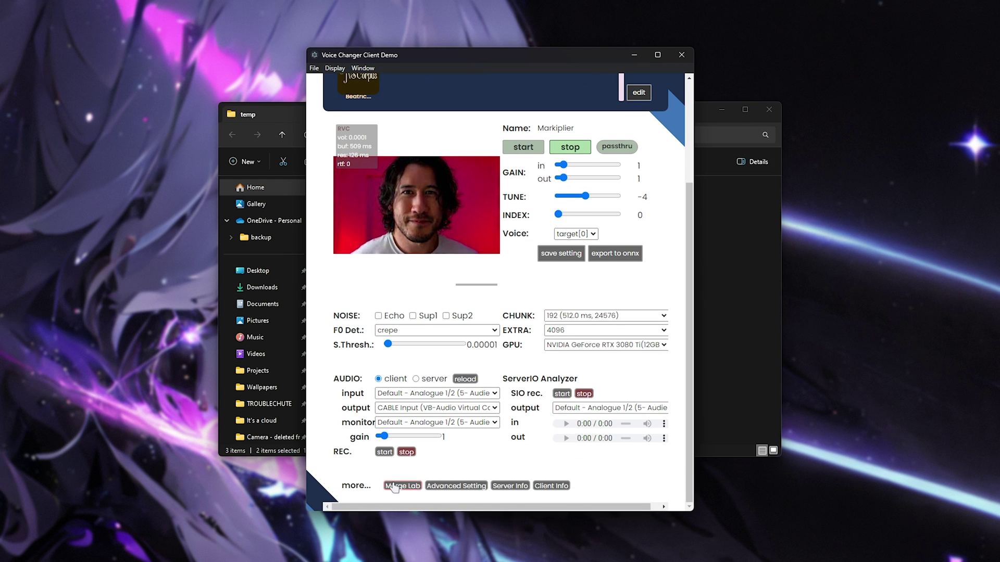
{"action": "left_click", "coordinate": [401, 486]}
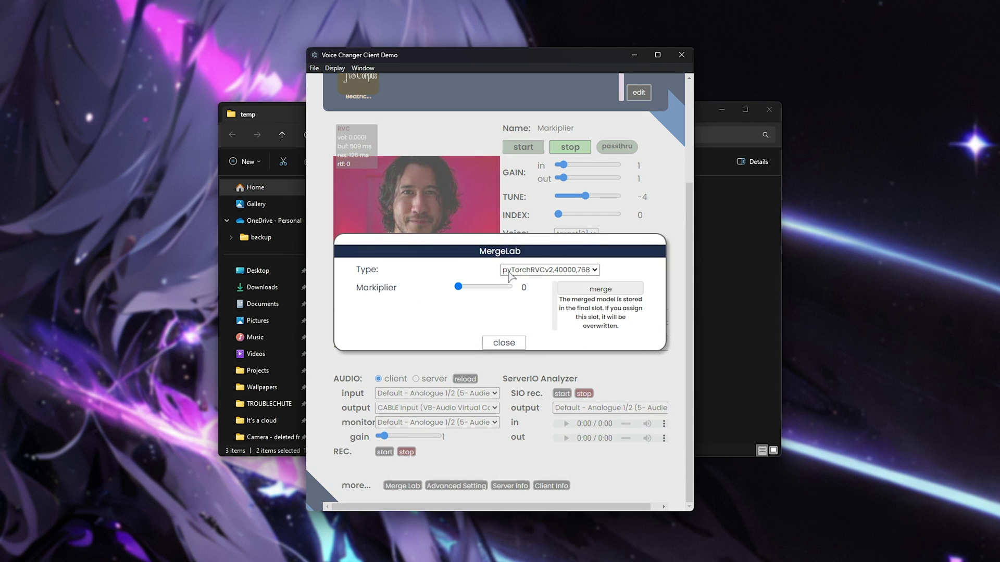
{"action": "left_click_drag", "start_coordinate": [458, 286], "coordinate": [515, 287]}
{"action": "left_click", "coordinate": [601, 292]}
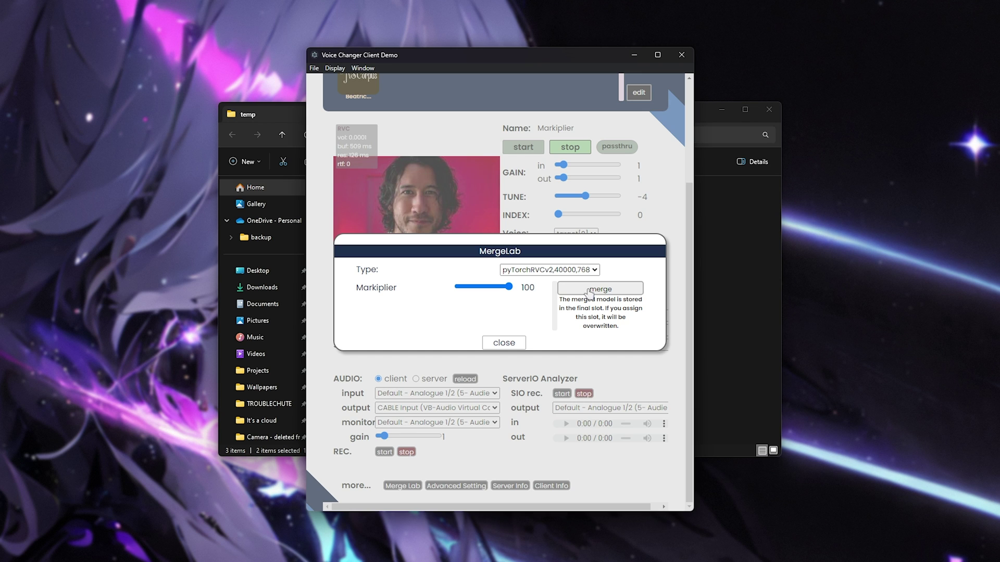
{"action": "left_click", "coordinate": [503, 342]}
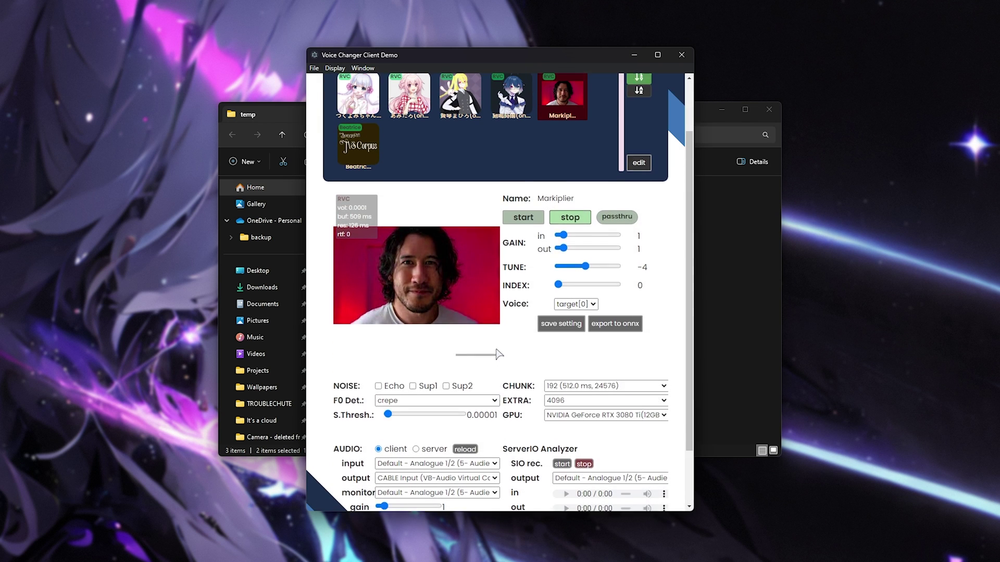
{"action": "scroll", "coordinate": [498, 355], "scroll_direction": "up", "scroll_amount": 2}
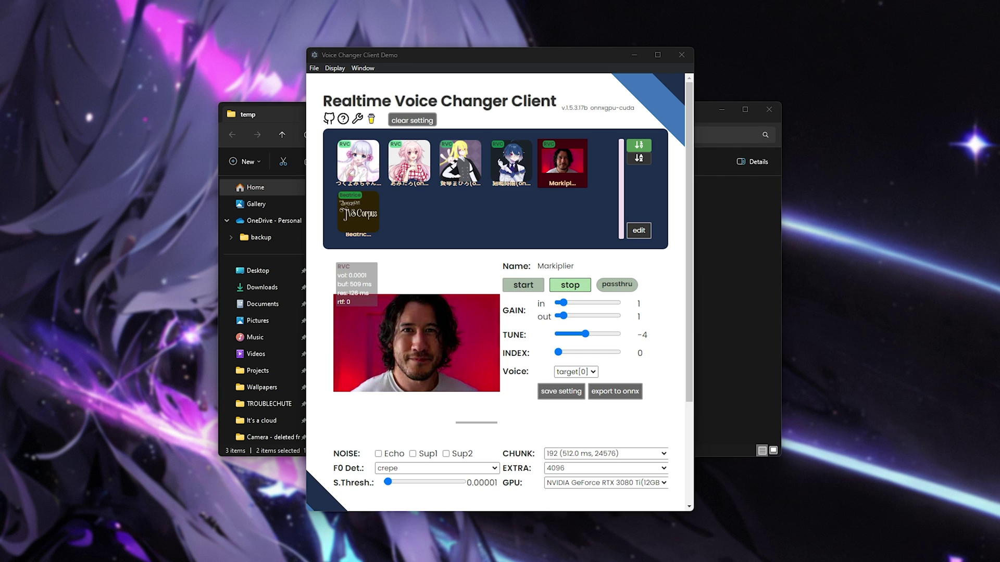
Copy Morgan-Freeman.pth and its index file from the 7-Zip archive into the temp folder
{"action": "key", "text": "alt+Tab"}
{"action": "left_click_drag", "start_coordinate": [670, 103], "coordinate": [881, 149]}
{"action": "left_click", "coordinate": [483, 104]}
{"action": "left_click_drag", "start_coordinate": [483, 104], "coordinate": [277, 104]}
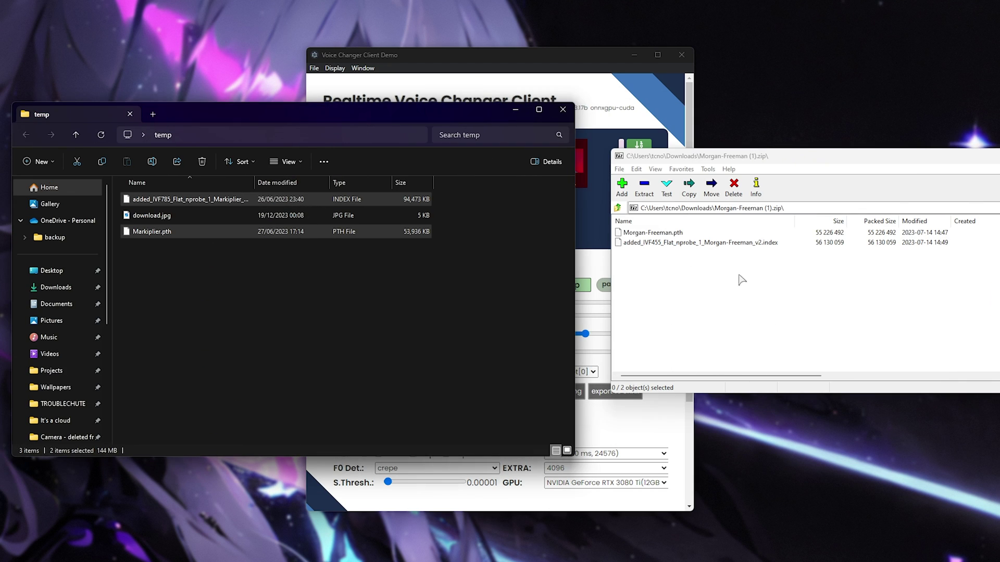
{"action": "key", "text": "ctrl+a"}
{"action": "left_click_drag", "start_coordinate": [651, 223], "coordinate": [312, 292]}
{"action": "left_click_drag", "start_coordinate": [468, 124], "coordinate": [599, 120]}
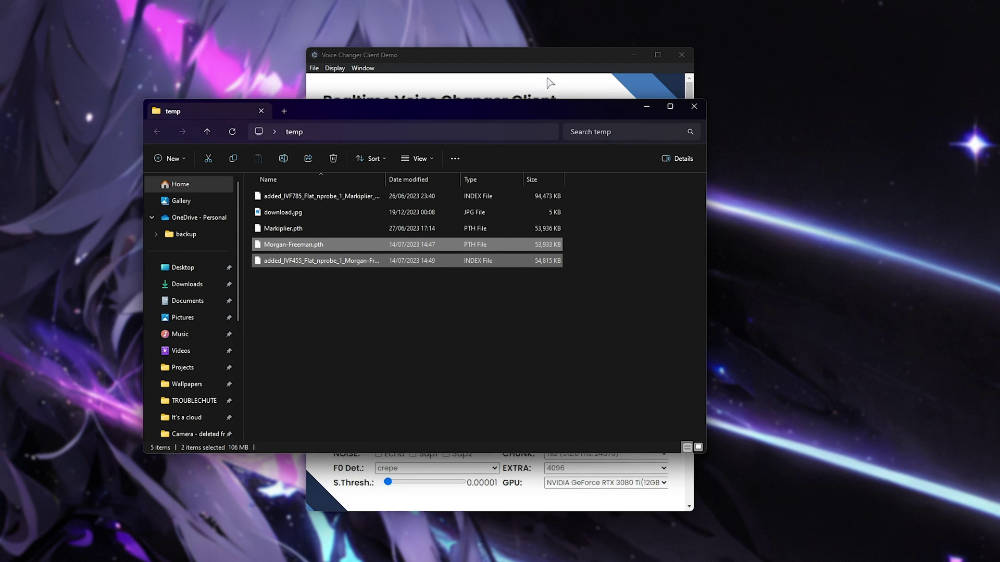
{"action": "left_click_drag", "start_coordinate": [520, 55], "coordinate": [484, 54]}
{"action": "left_click", "coordinate": [602, 229]}
Upload Morgan-Freeman.pth and its index into slot 5 and start converting with that voice
{"action": "left_click", "coordinate": [575, 225]}
{"action": "left_click", "coordinate": [549, 298]}
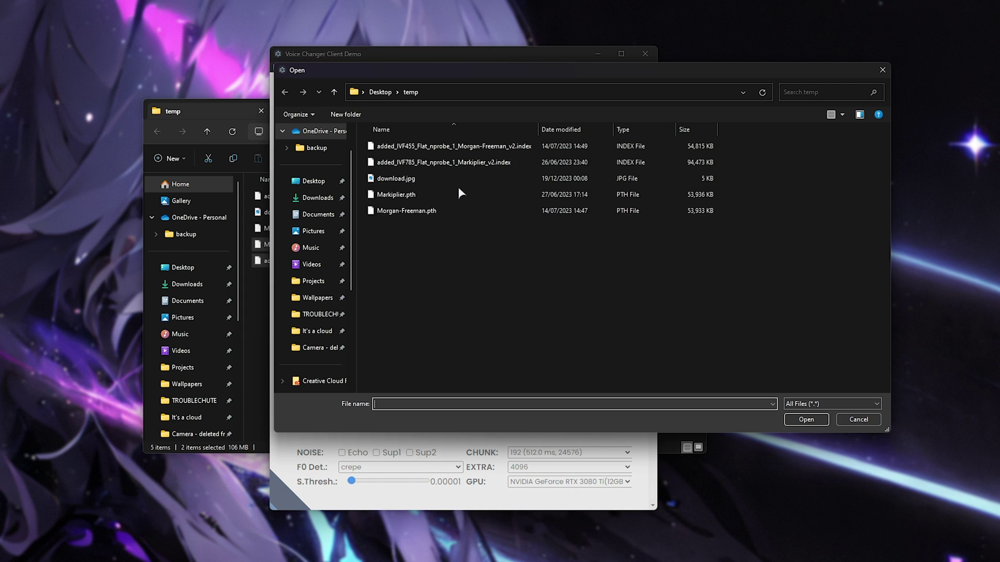
{"action": "double_click", "coordinate": [458, 206]}
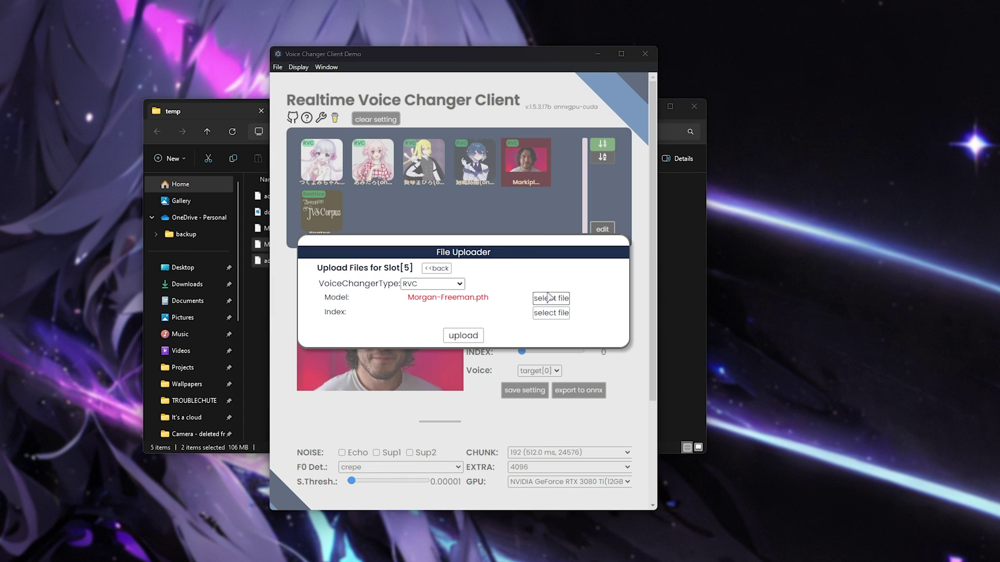
{"action": "left_click", "coordinate": [548, 298]}
{"action": "key", "text": "Escape"}
{"action": "left_click", "coordinate": [551, 312]}
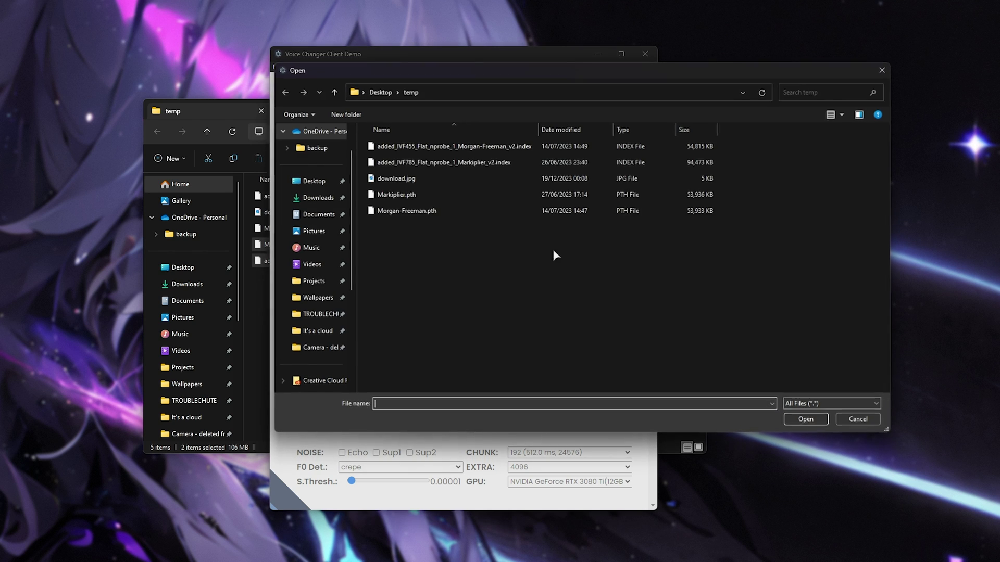
{"action": "double_click", "coordinate": [448, 147]}
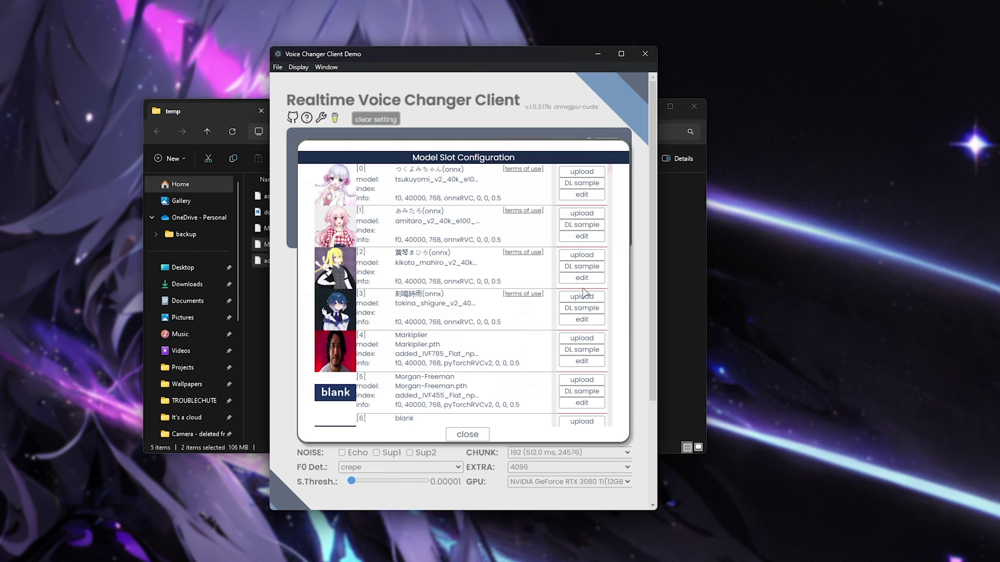
{"action": "left_click", "coordinate": [481, 288]}
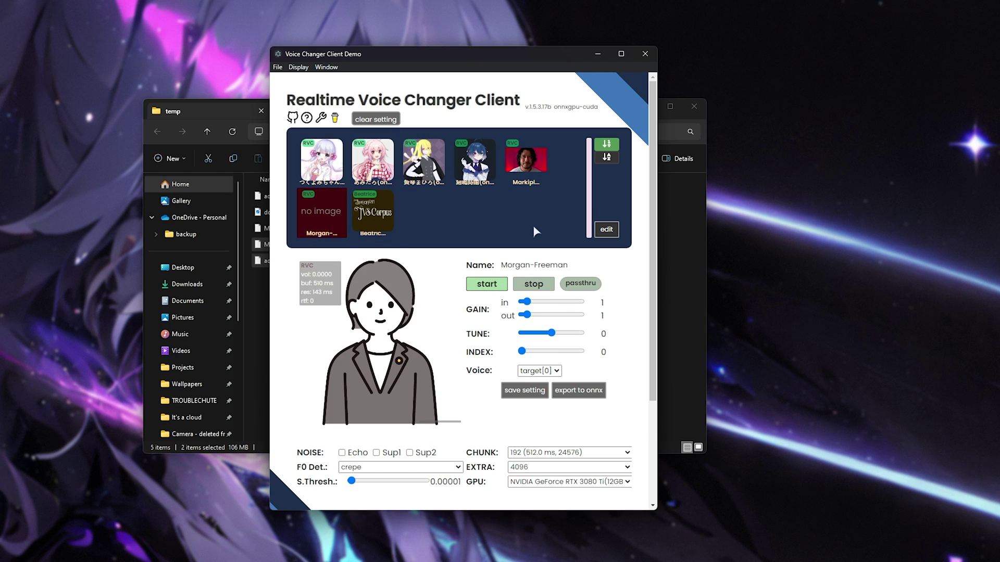
Stop conversion and merge Markiplier and Morgan-Freeman at 50/50 into a new merged model
{"action": "left_click", "coordinate": [534, 284]}
{"action": "scroll", "coordinate": [533, 284], "scroll_direction": "down", "scroll_amount": 3}
{"action": "left_click", "coordinate": [366, 484]}
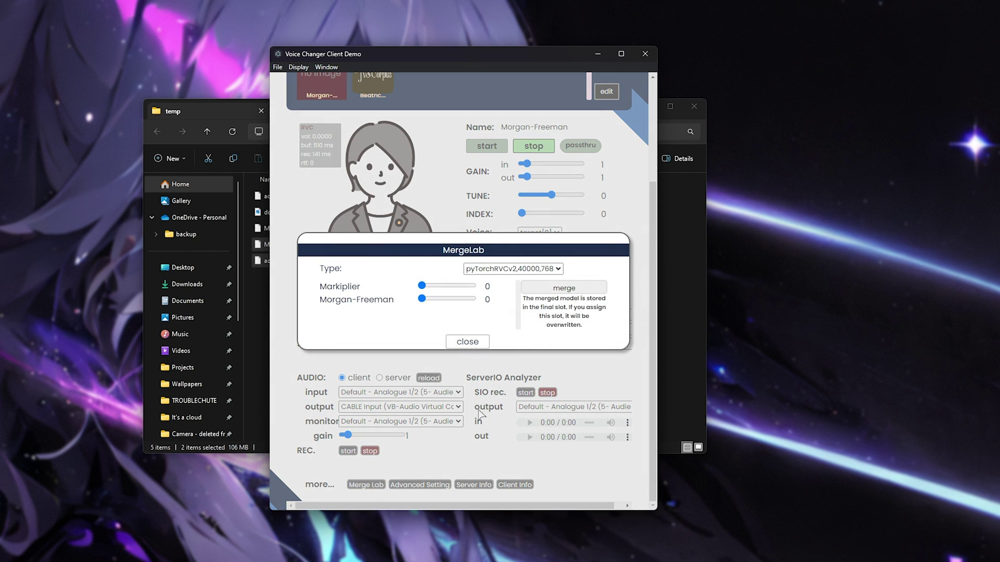
{"action": "left_click_drag", "start_coordinate": [422, 286], "coordinate": [447, 299]}
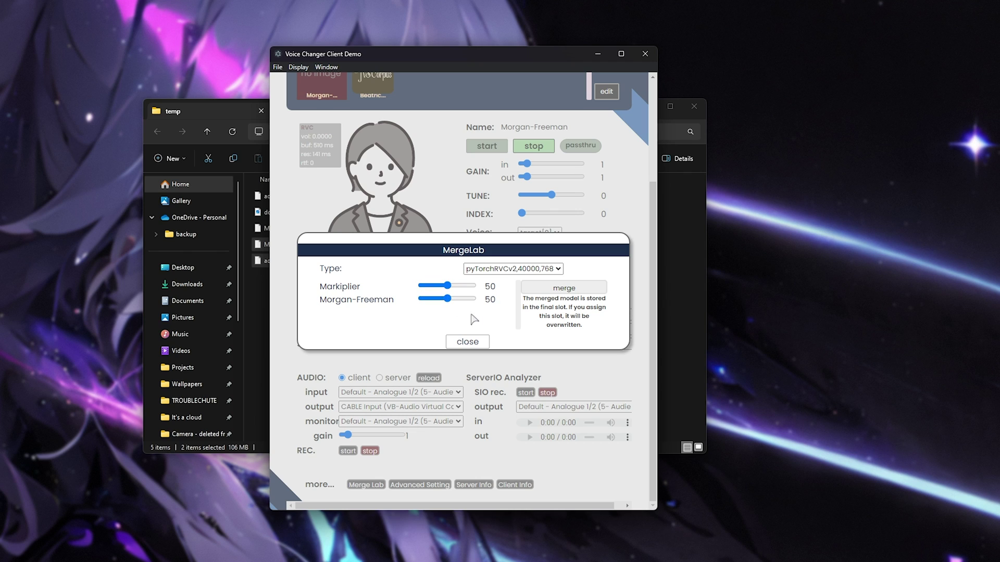
{"action": "left_click", "coordinate": [570, 291]}
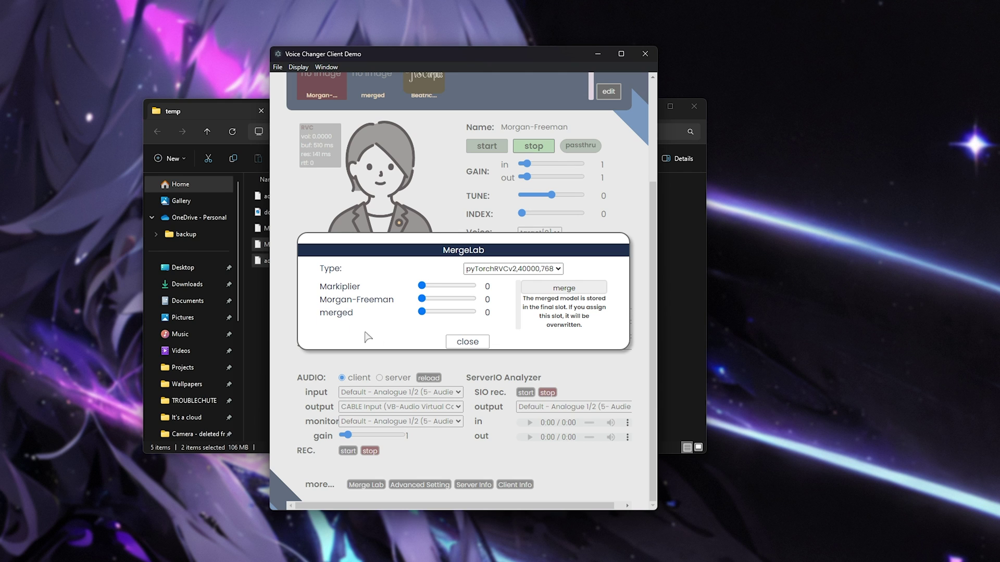
{"action": "left_click", "coordinate": [468, 342]}
{"action": "scroll", "coordinate": [385, 214], "scroll_direction": "up", "scroll_amount": 3}
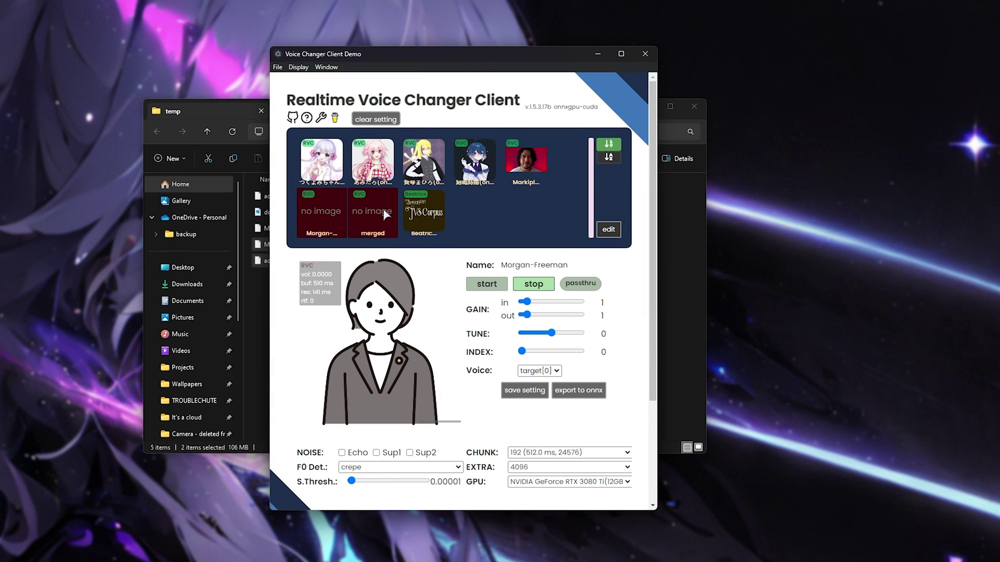
Rename the merged model in slot 499 to 'Markiplier Freeman' and make it the active voice
{"action": "left_click", "coordinate": [608, 229]}
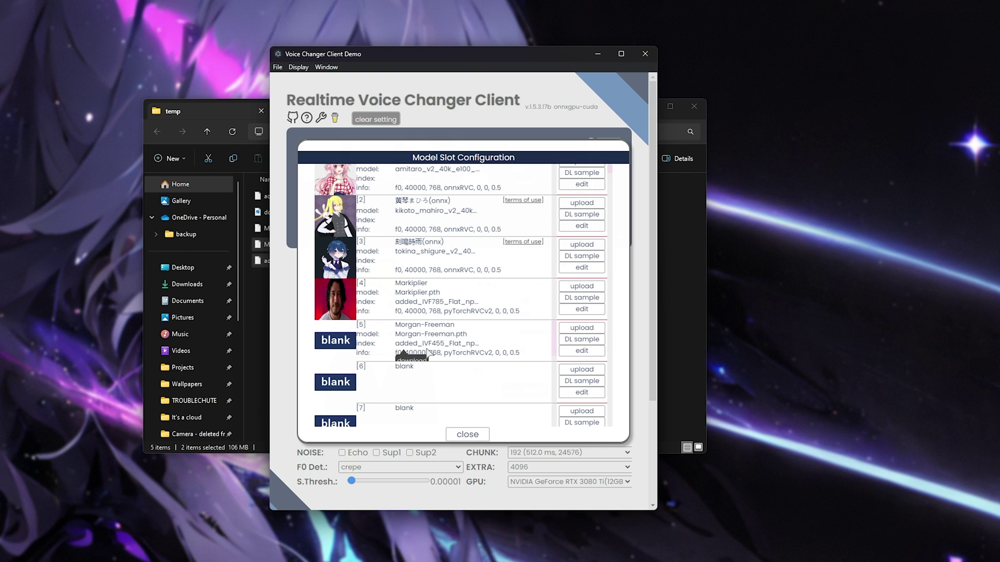
{"action": "scroll", "coordinate": [403, 353], "scroll_direction": "down", "scroll_amount": 20}
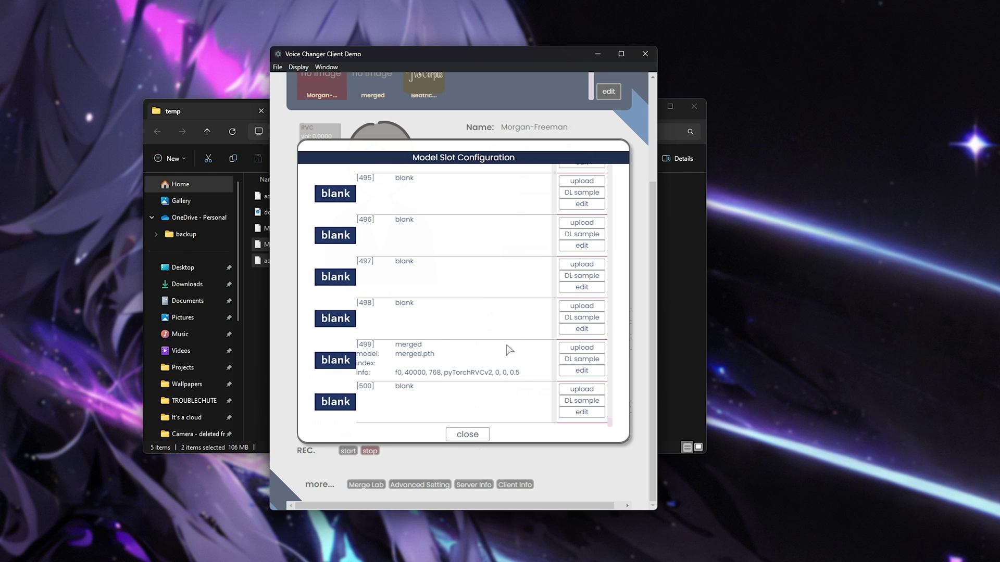
{"action": "left_click", "coordinate": [412, 345]}
{"action": "left_click", "coordinate": [407, 297]}
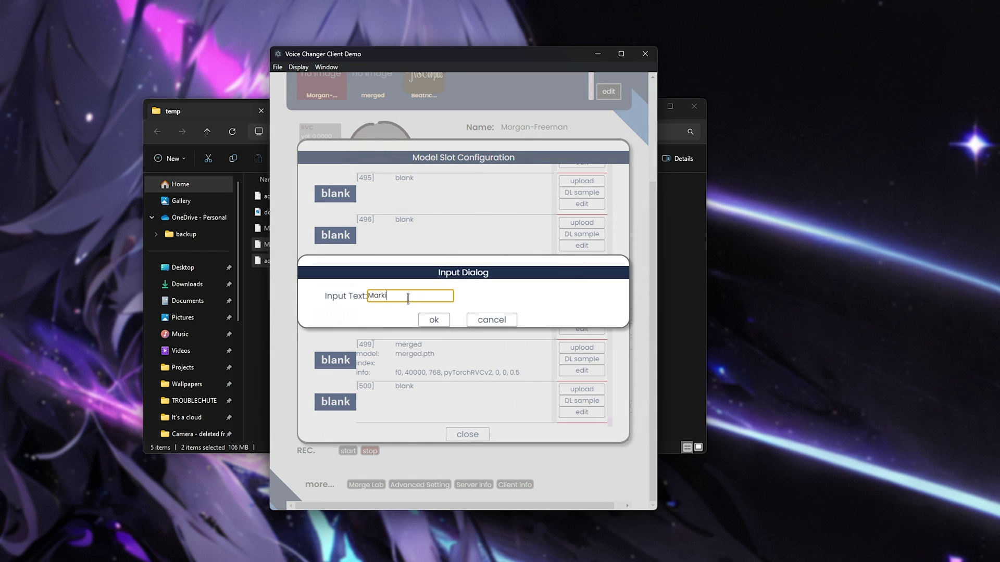
{"action": "type", "text": "Markiplier Fi"}
{"action": "key", "text": "Return"}
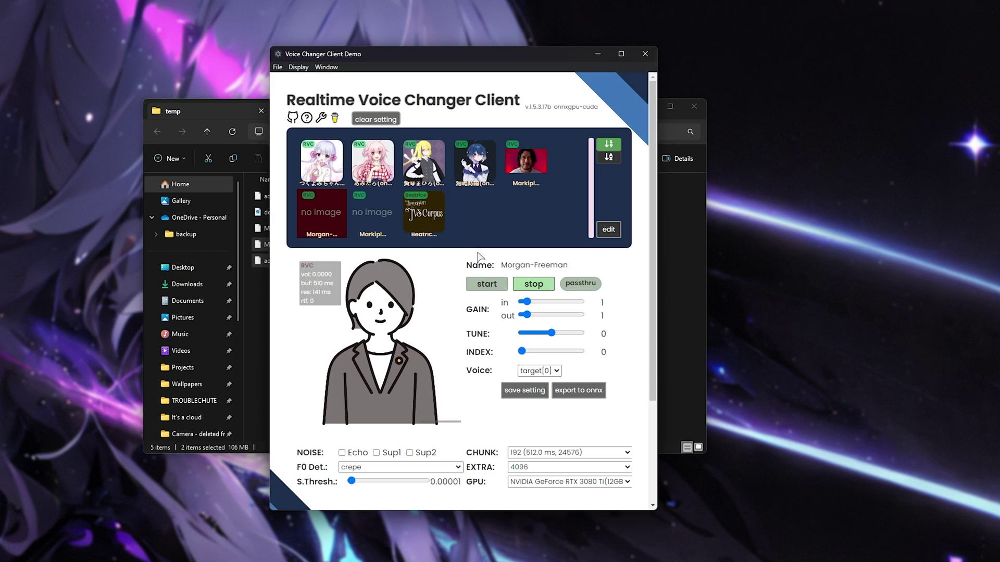
{"action": "left_click", "coordinate": [383, 218]}
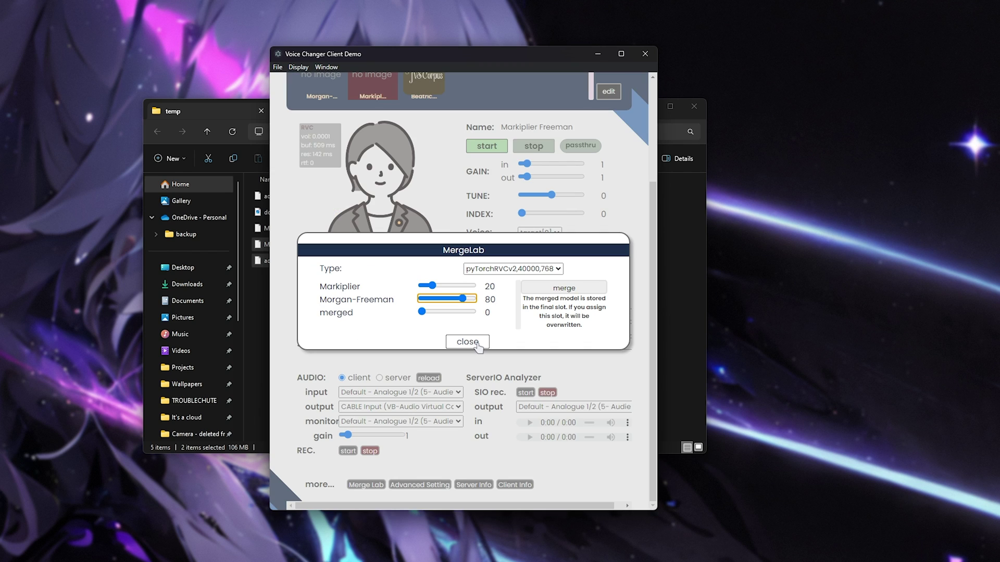
Lower the merged voice's pitch tune to -6, test it, then stop conversion
{"action": "left_click", "coordinate": [467, 342]}
{"action": "scroll", "coordinate": [520, 316], "scroll_direction": "up", "scroll_amount": 3}
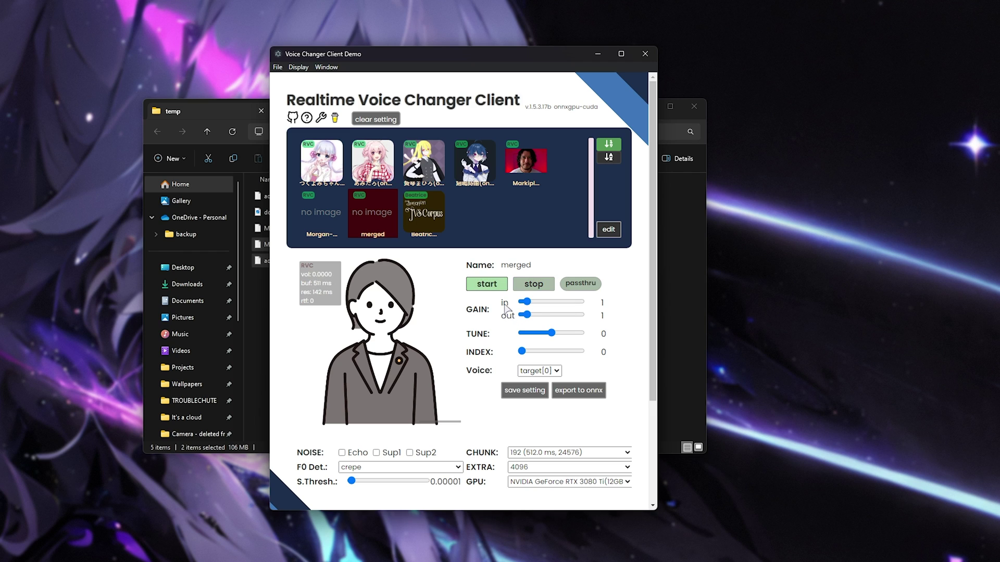
{"action": "left_click", "coordinate": [556, 340]}
{"action": "key", "text": "Left"}
{"action": "key", "text": "Left"}
{"action": "key", "text": "Left"}
{"action": "key", "text": "Left"}
{"action": "key", "text": "Left"}
{"action": "key", "text": "Left"}
{"action": "left_click", "coordinate": [533, 284]}
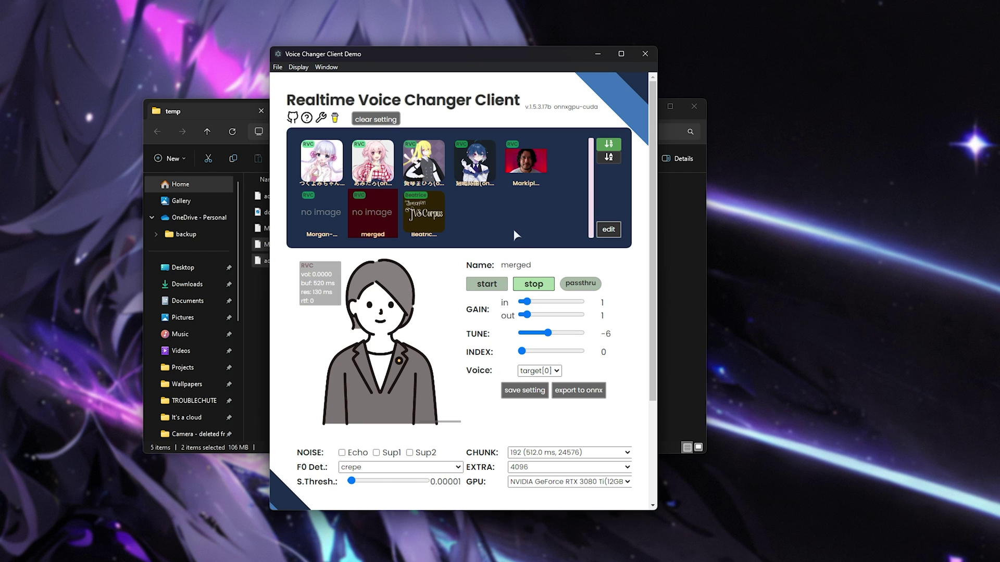
Close the voice changer, select the five model files in temp, and close File Explorer
{"action": "left_click", "coordinate": [645, 54]}
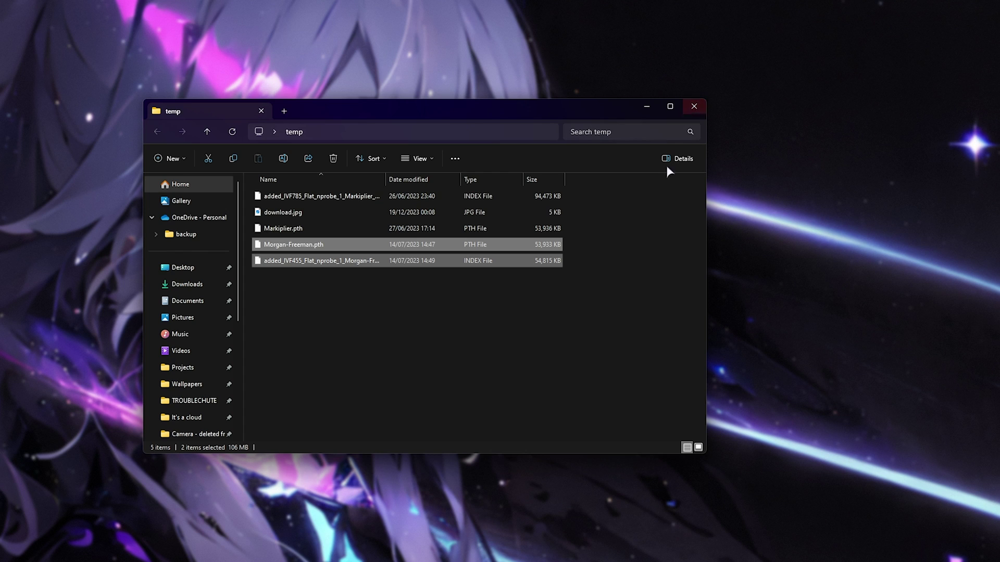
{"action": "left_click_drag", "start_coordinate": [629, 420], "coordinate": [490, 109]}
{"action": "left_click_drag", "start_coordinate": [518, 334], "coordinate": [464, 161]}
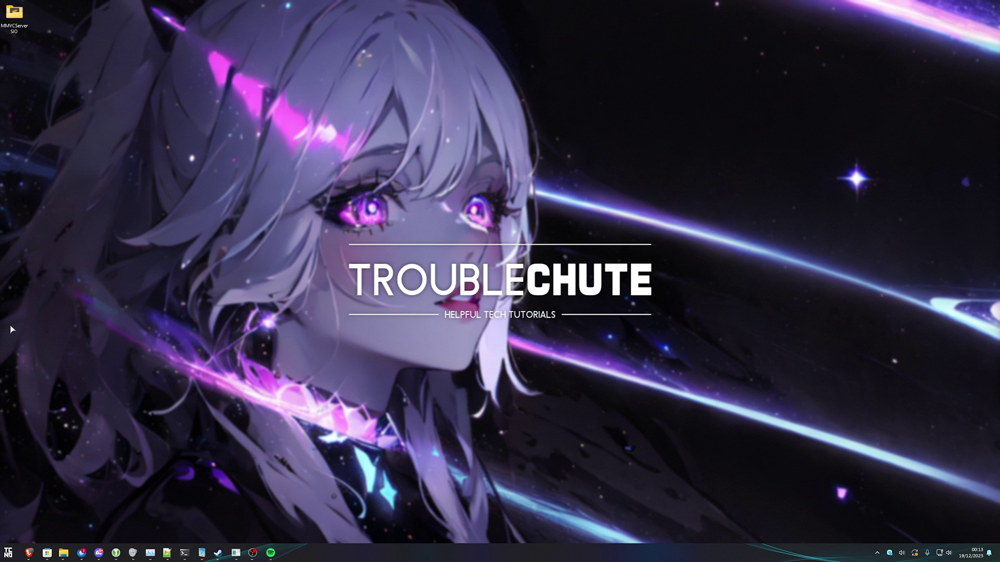
{"action": "left_click", "coordinate": [252, 552]}
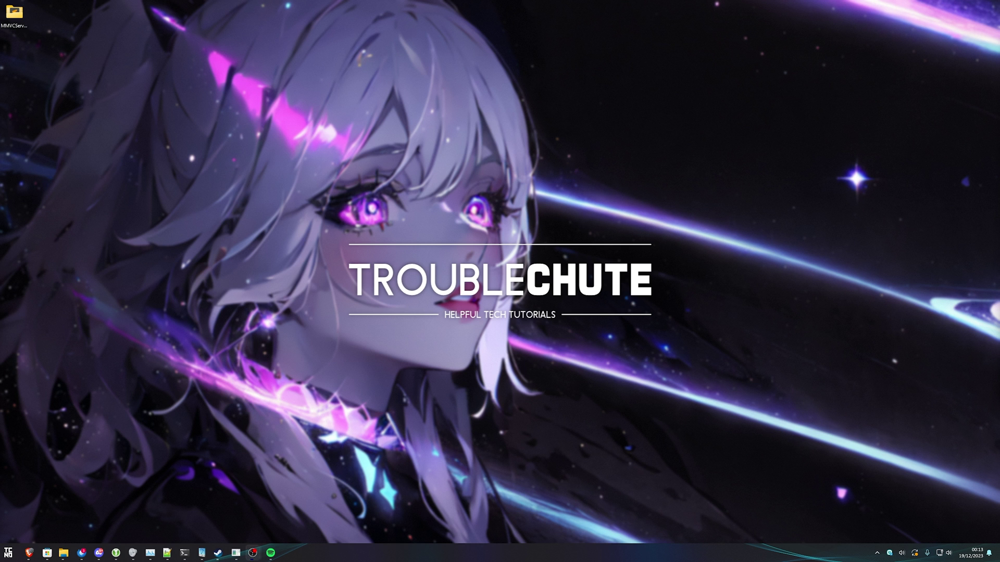